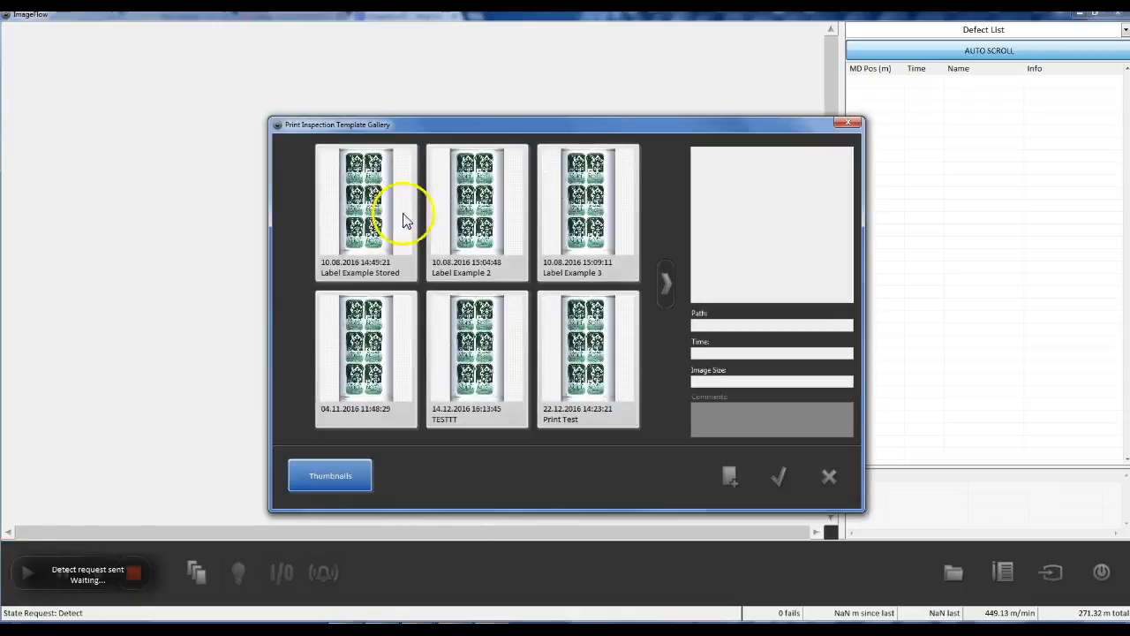
# - Review the stored template Label Example 2 and filter the template table's comments by "3" before returning to the thumbnail view
pyautogui.moveTo(448, 125); pyautogui.dragTo(433, 80)
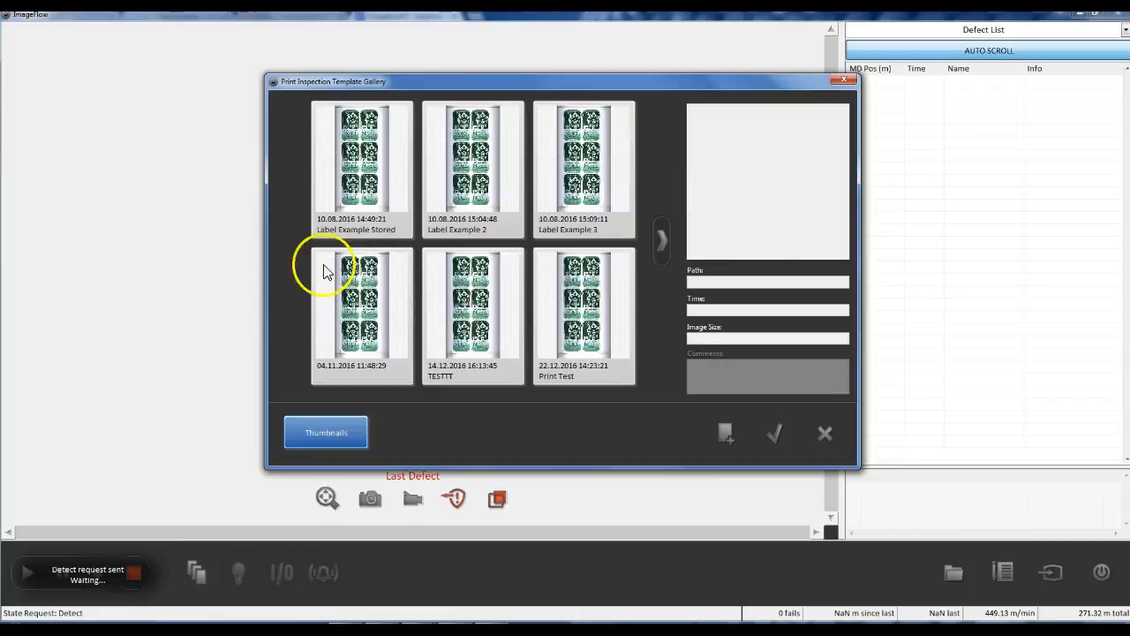
pyautogui.click(479, 140)
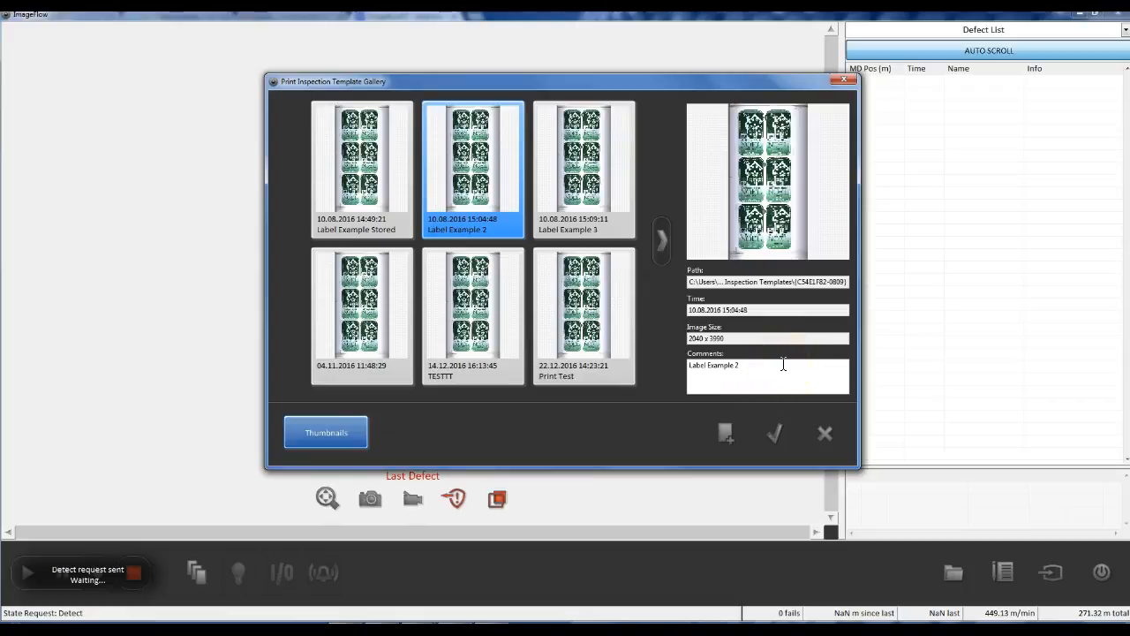
pyautogui.click(334, 436)
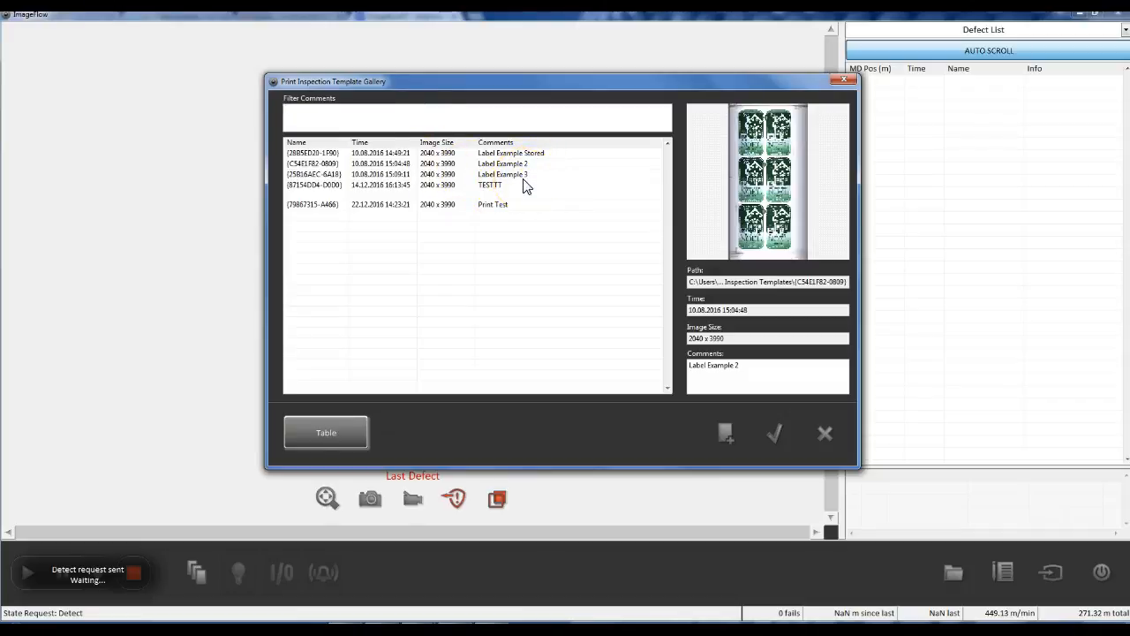
pyautogui.write('3')
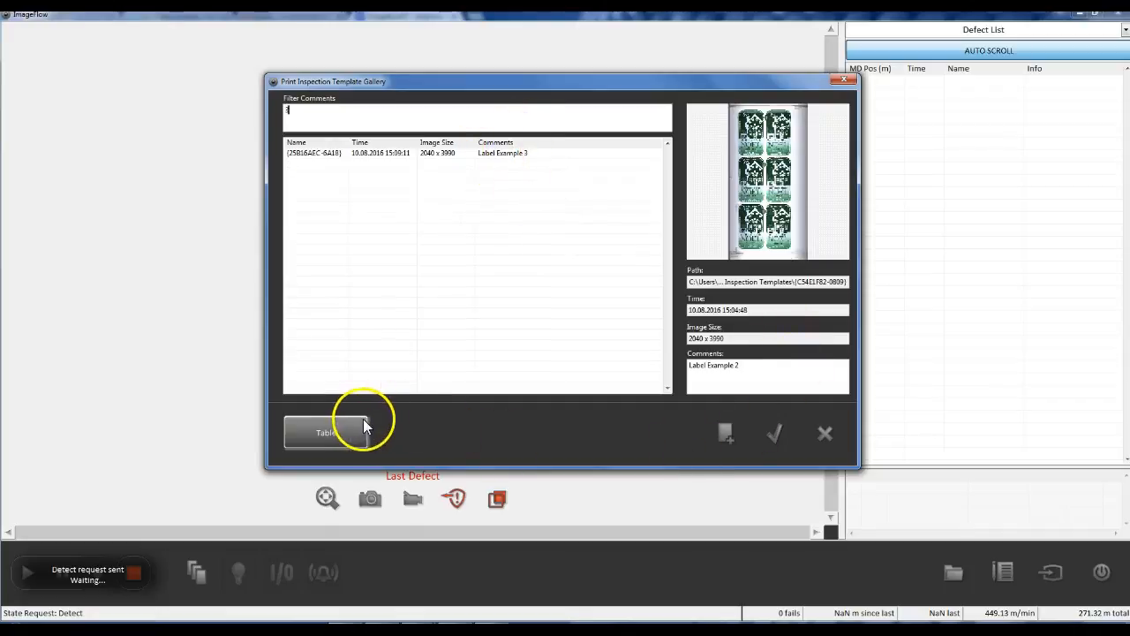
pyautogui.click(337, 428)
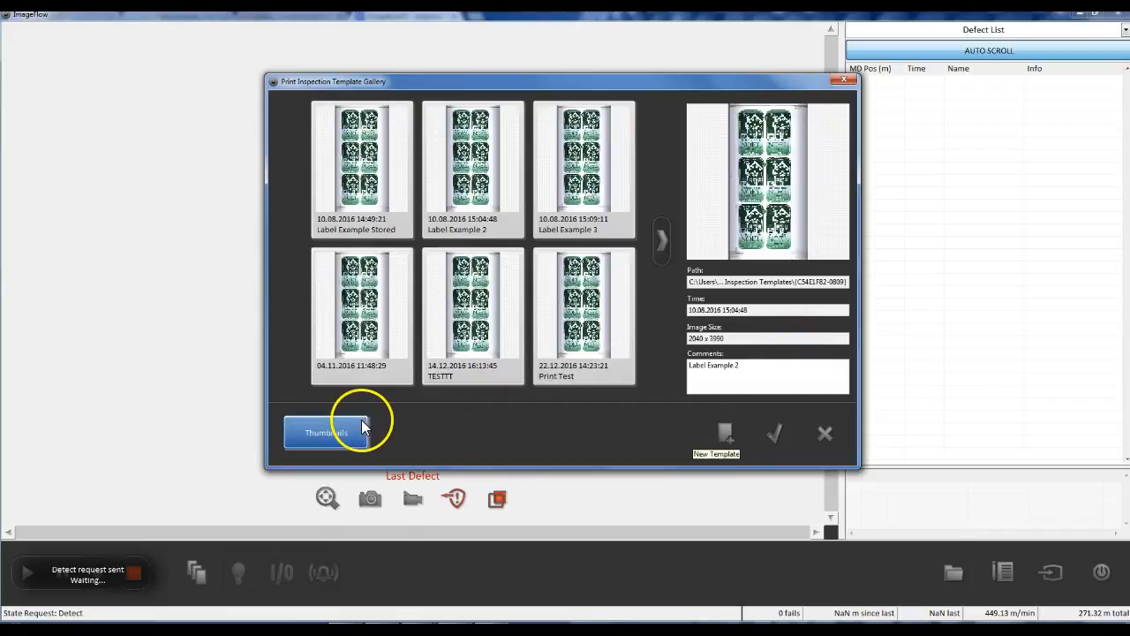
# - Start a new print inspection template and accept a repeat length of 3990 mm
pyautogui.click(725, 433)
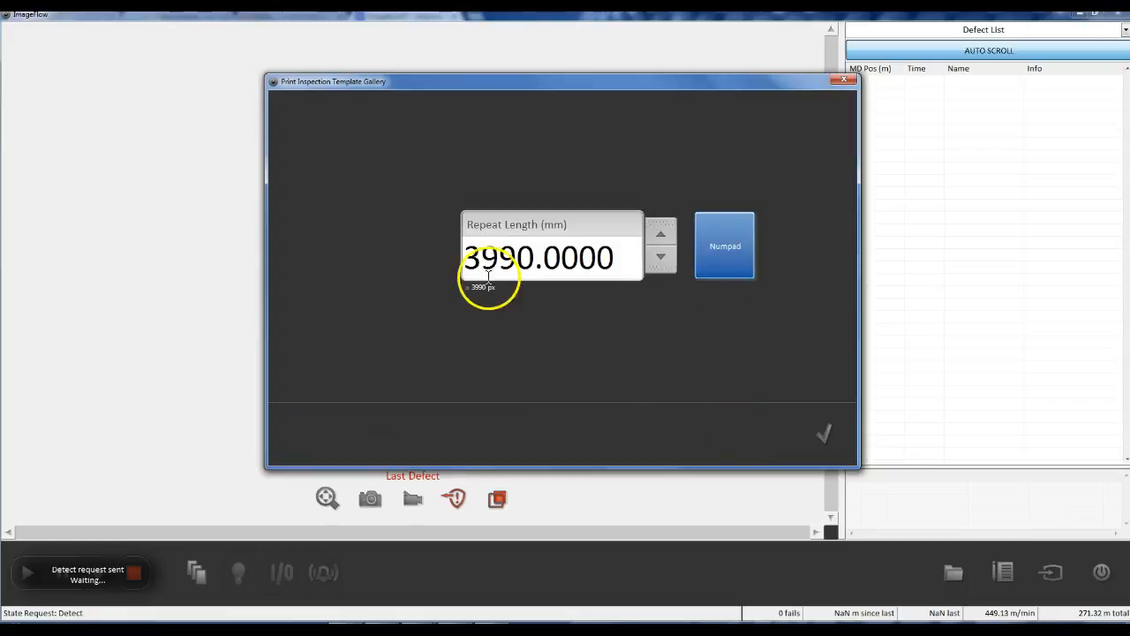
pyautogui.click(665, 259)
pyautogui.click(664, 233)
pyautogui.click(664, 233)
pyautogui.doubleClick(660, 253)
pyautogui.click(662, 231)
pyautogui.doubleClick(662, 232)
pyautogui.tripleClick(661, 256)
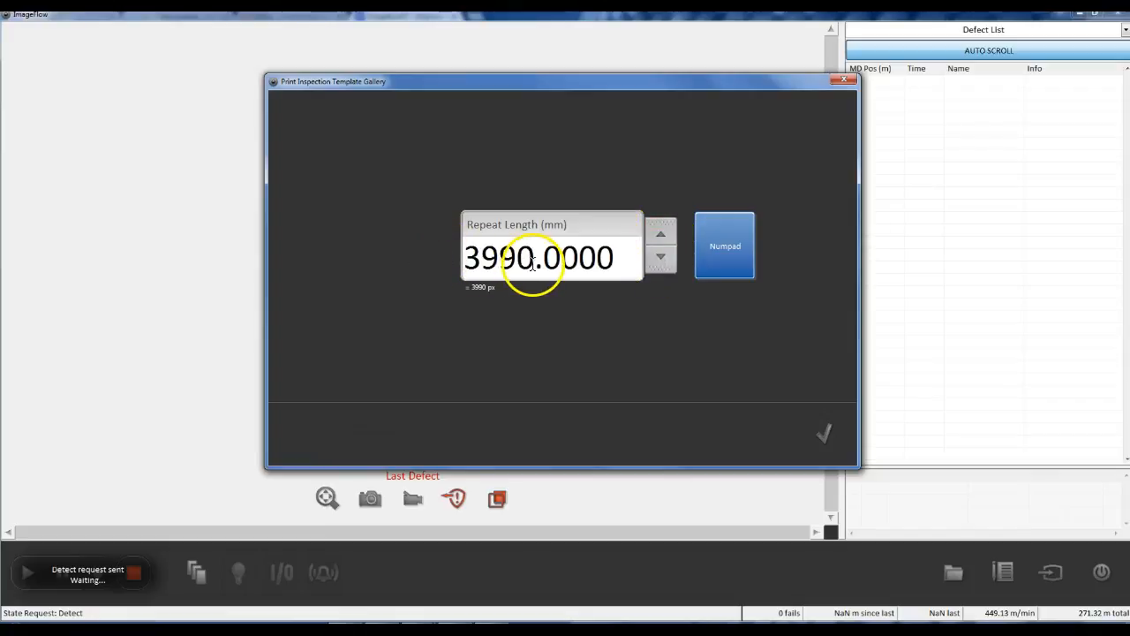
pyautogui.moveTo(530, 263); pyautogui.dragTo(499, 263)
pyautogui.click(826, 420)
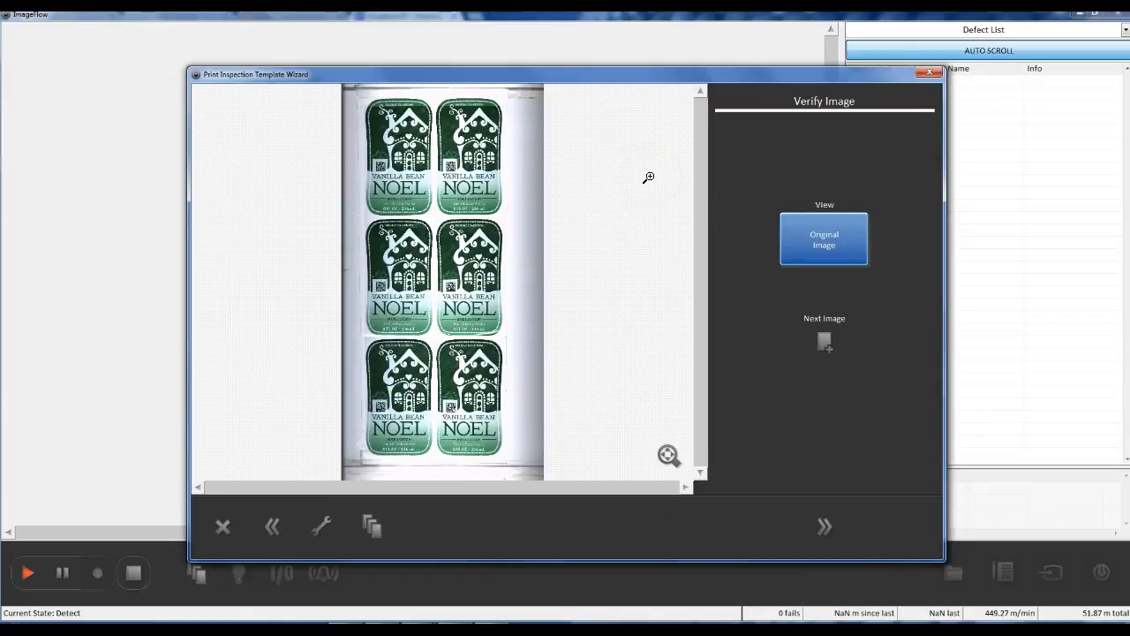
# - Request further camera images until a clean, defect-free label sheet is available for the template
pyautogui.click(833, 348)
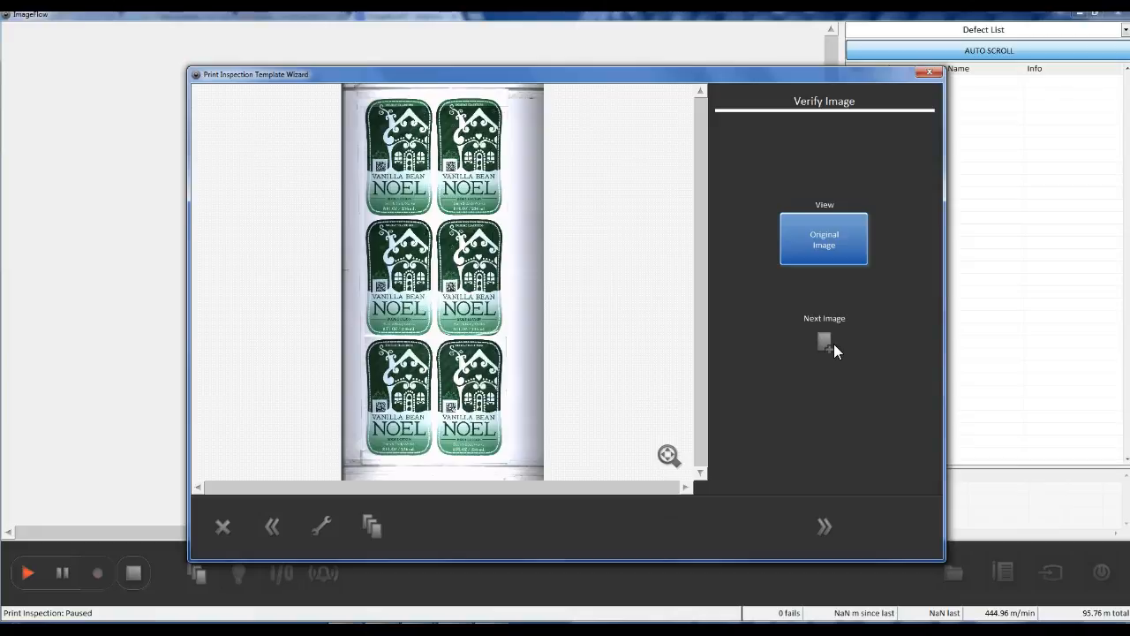
pyautogui.click(834, 346)
pyautogui.click(829, 342)
pyautogui.click(825, 340)
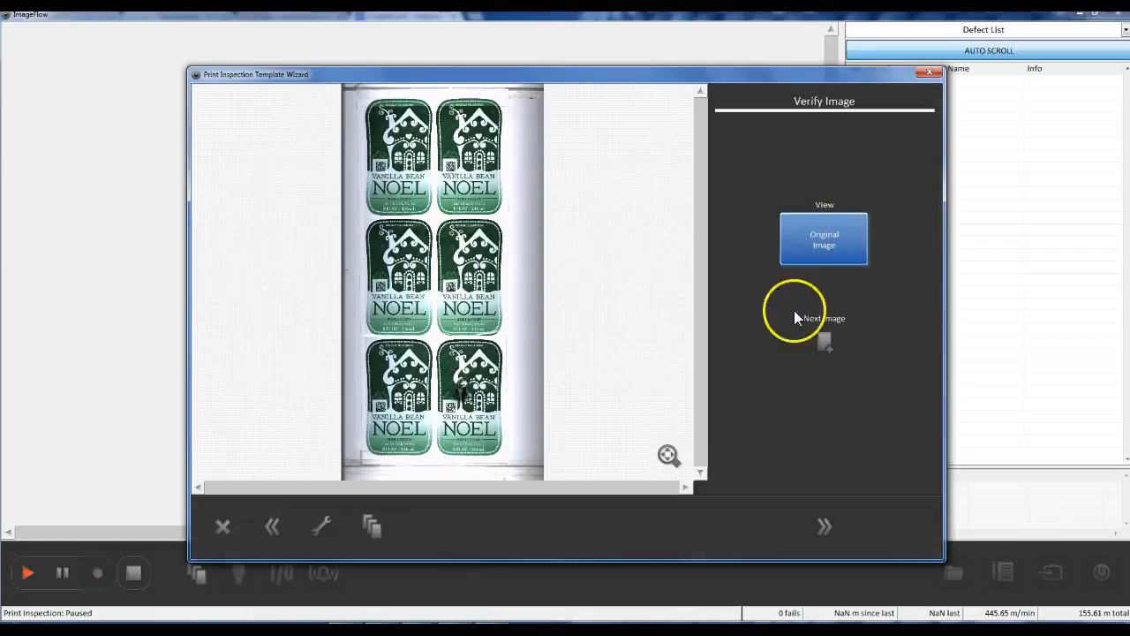
pyautogui.click(820, 338)
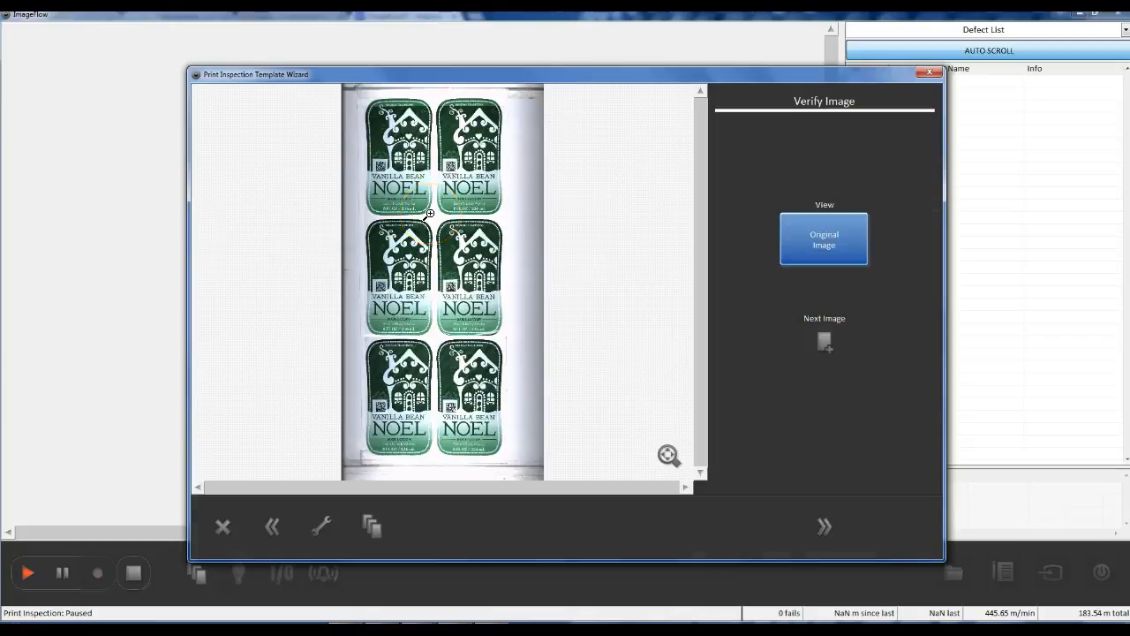
# - Compare the processed and original views of the captured image and accept it for the template
pyautogui.click(821, 226)
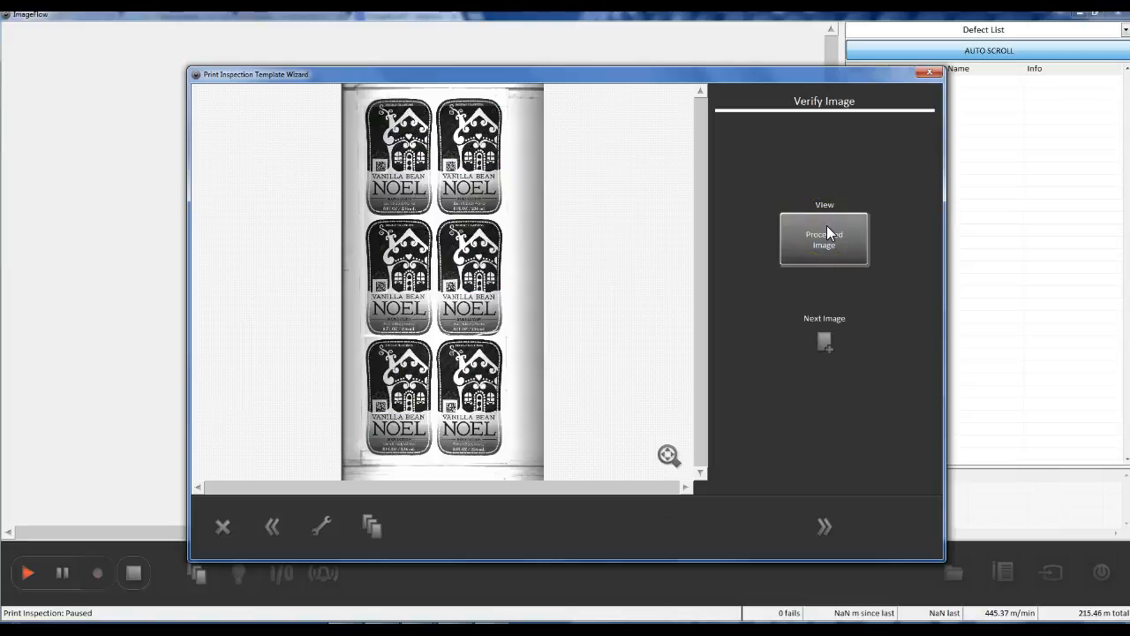
pyautogui.click(828, 232)
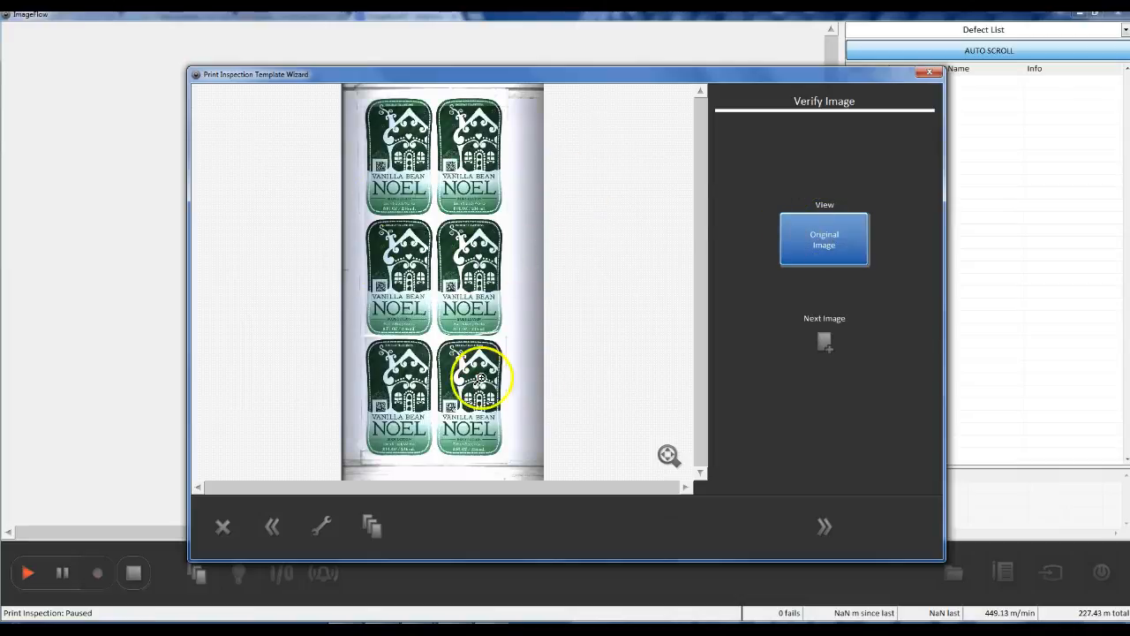
pyautogui.click(829, 528)
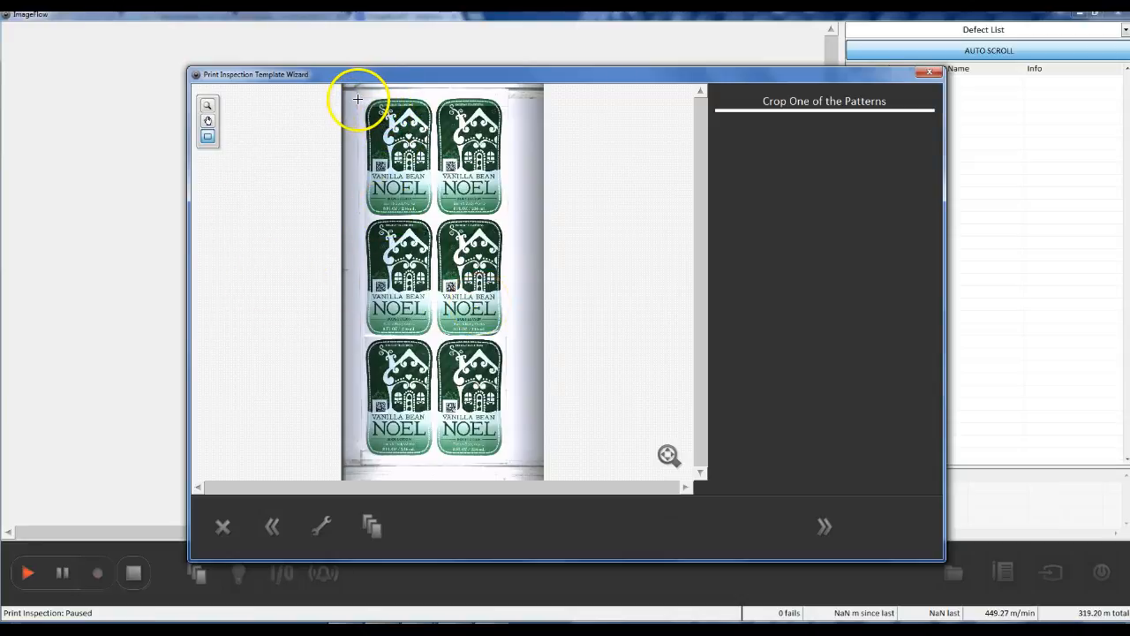
# - Crop the upper-left label as the pattern, fitting the rectangle closely around its edges, and accept the crop
pyautogui.moveTo(357, 99); pyautogui.dragTo(437, 217)
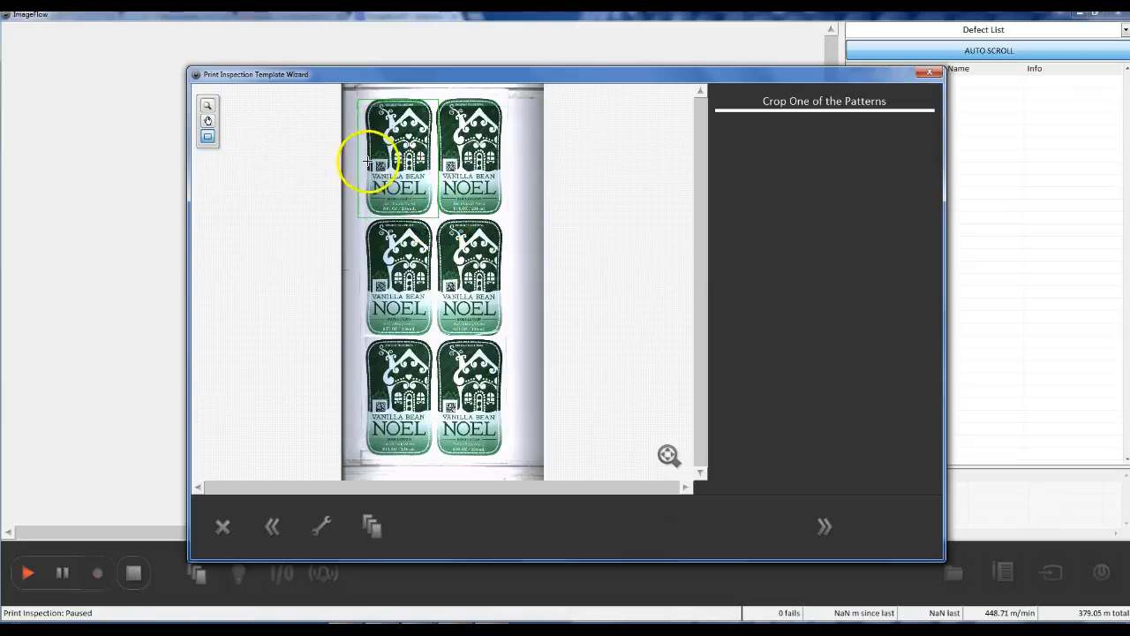
pyautogui.moveTo(358, 157); pyautogui.dragTo(363, 156)
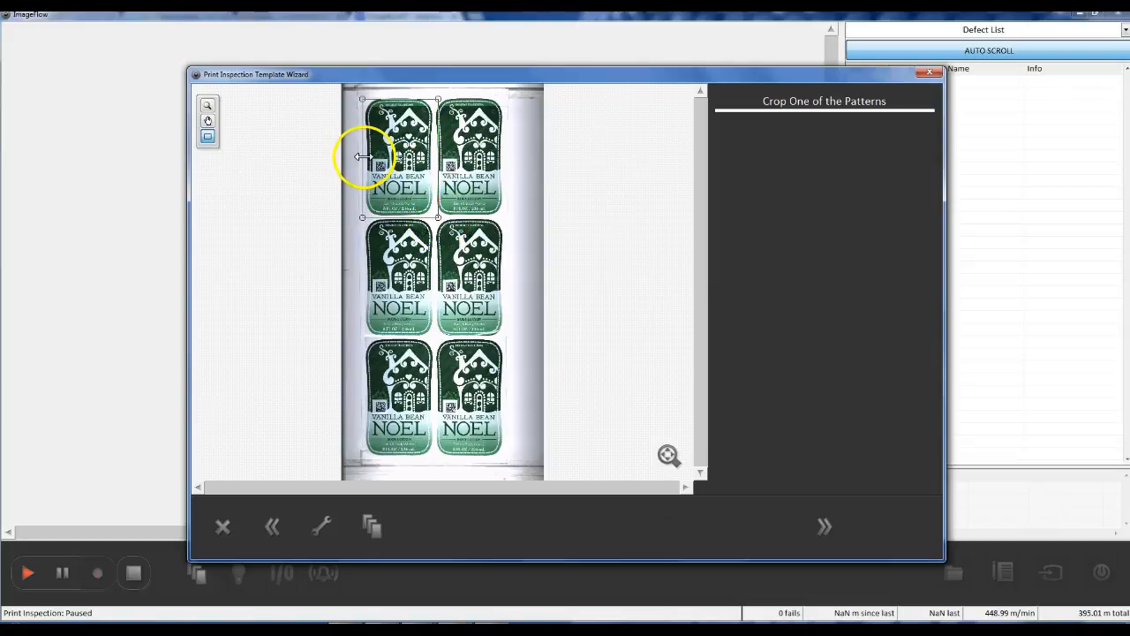
pyautogui.moveTo(398, 99); pyautogui.dragTo(398, 95)
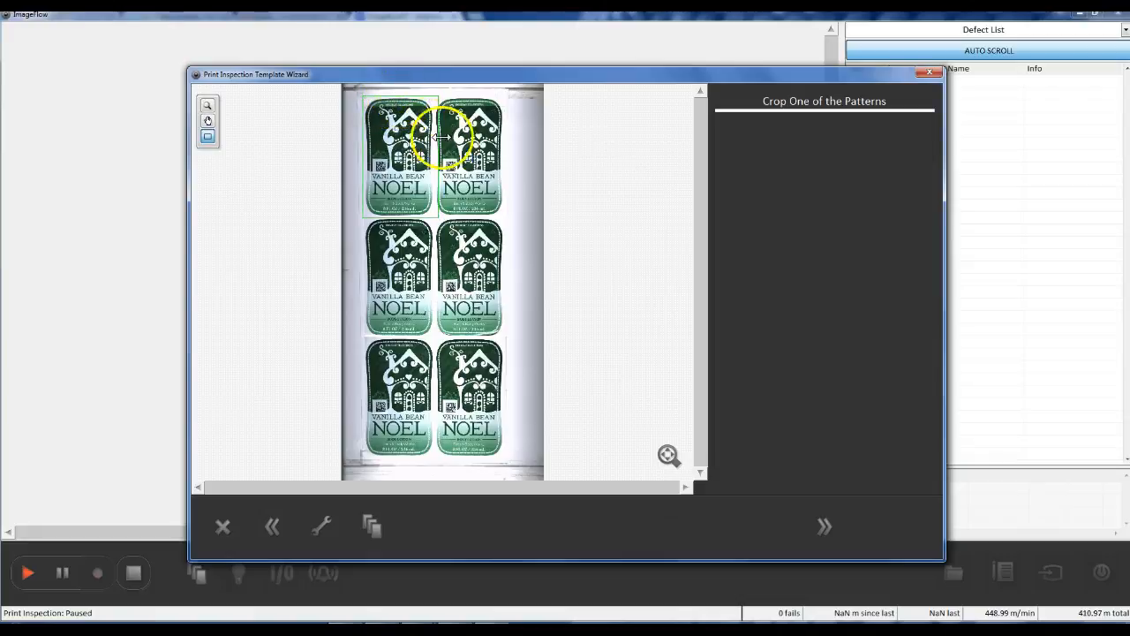
pyautogui.moveTo(439, 143); pyautogui.dragTo(433, 143)
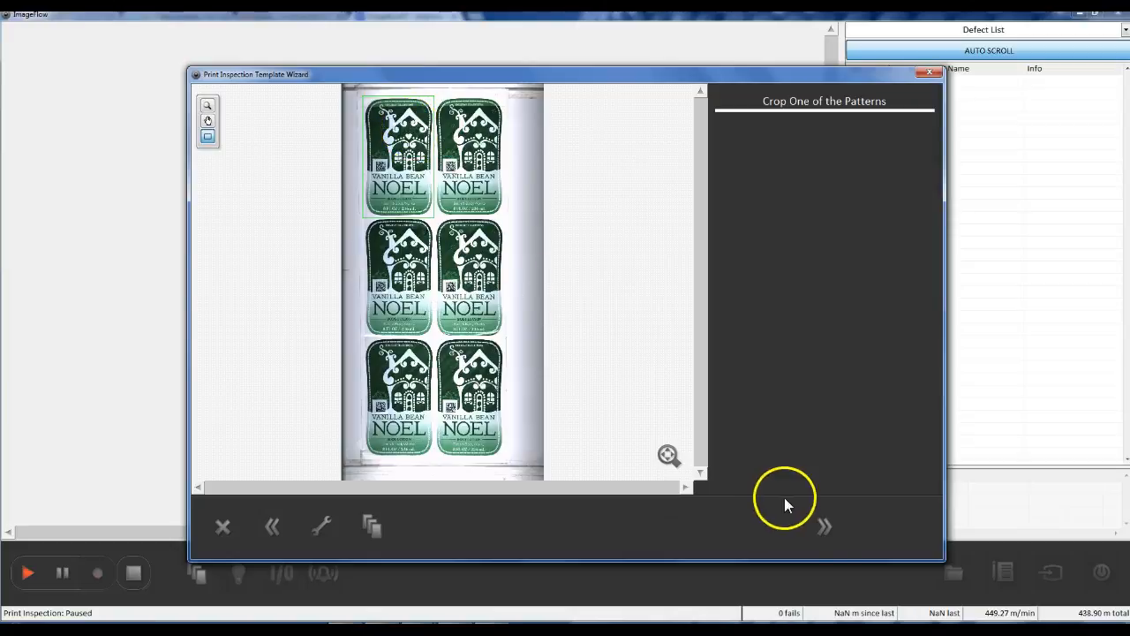
pyautogui.click(824, 527)
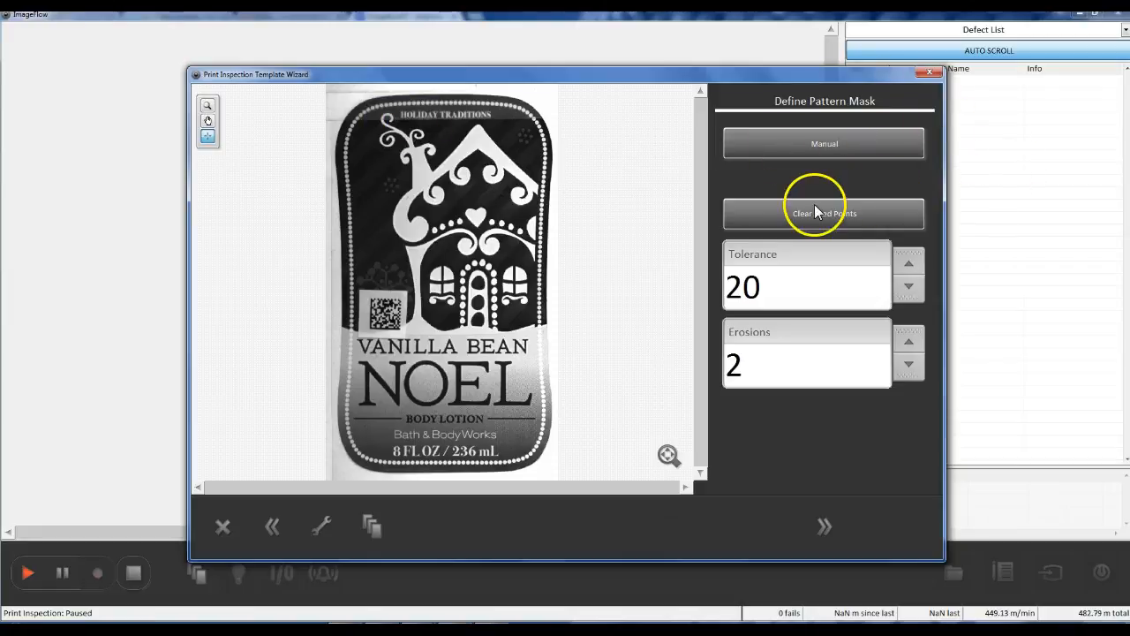
# - Mask the background around the label by placing seed points beside its upper-left corner and below its bottom edge
pyautogui.click(336, 118)
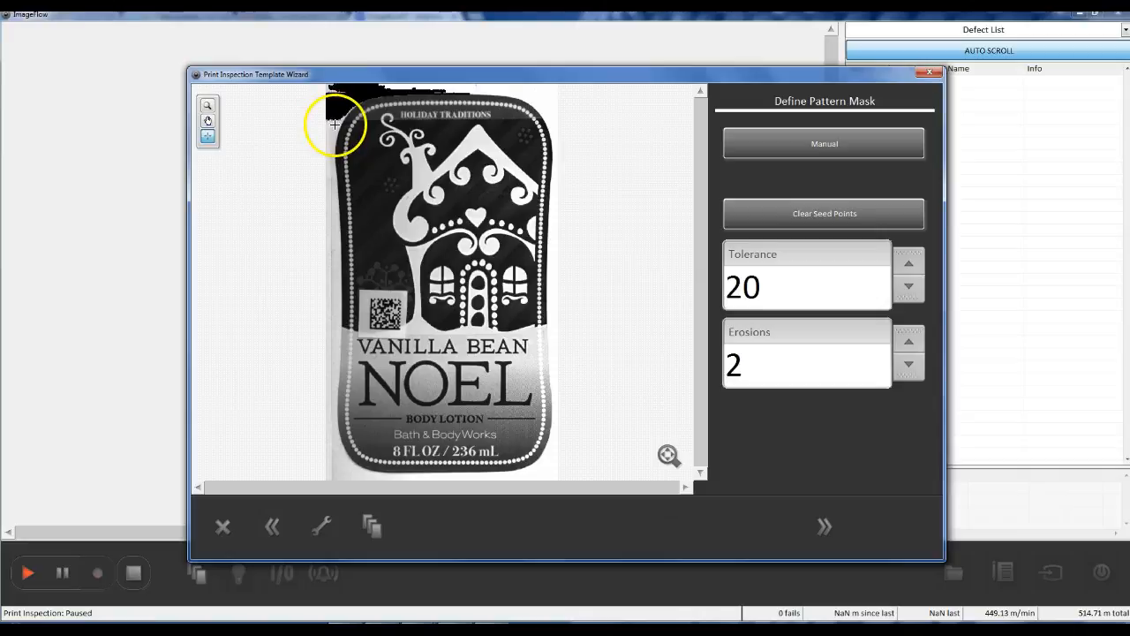
pyautogui.click(412, 480)
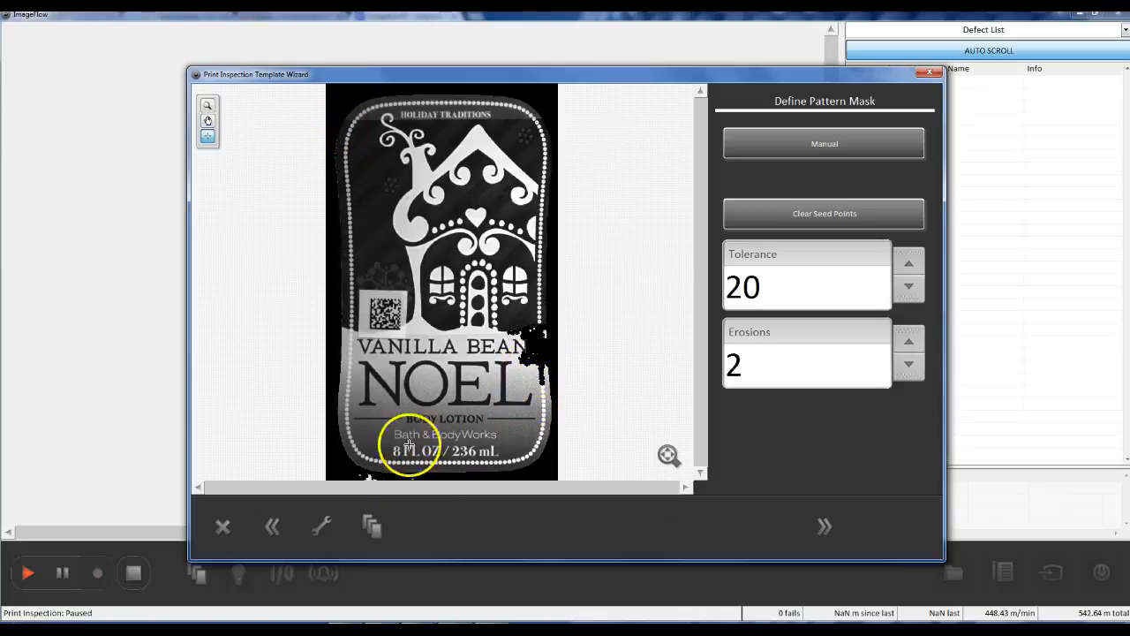
pyautogui.click(372, 476)
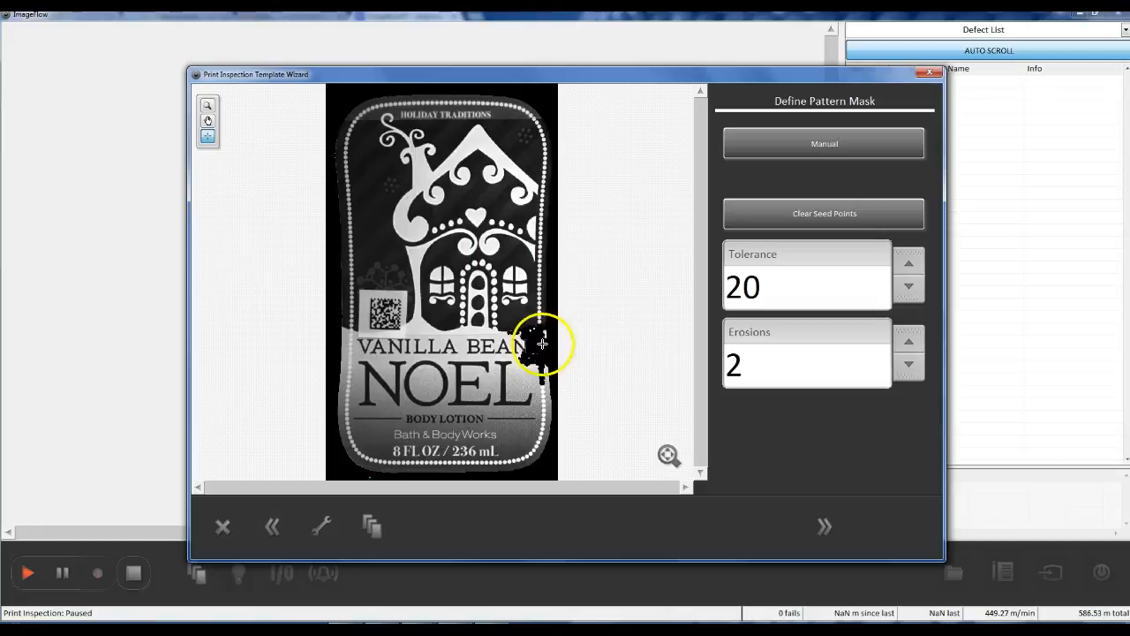
# - Lower the pattern mask tolerance to 18 so the mask stays outside the label
pyautogui.click(910, 292)
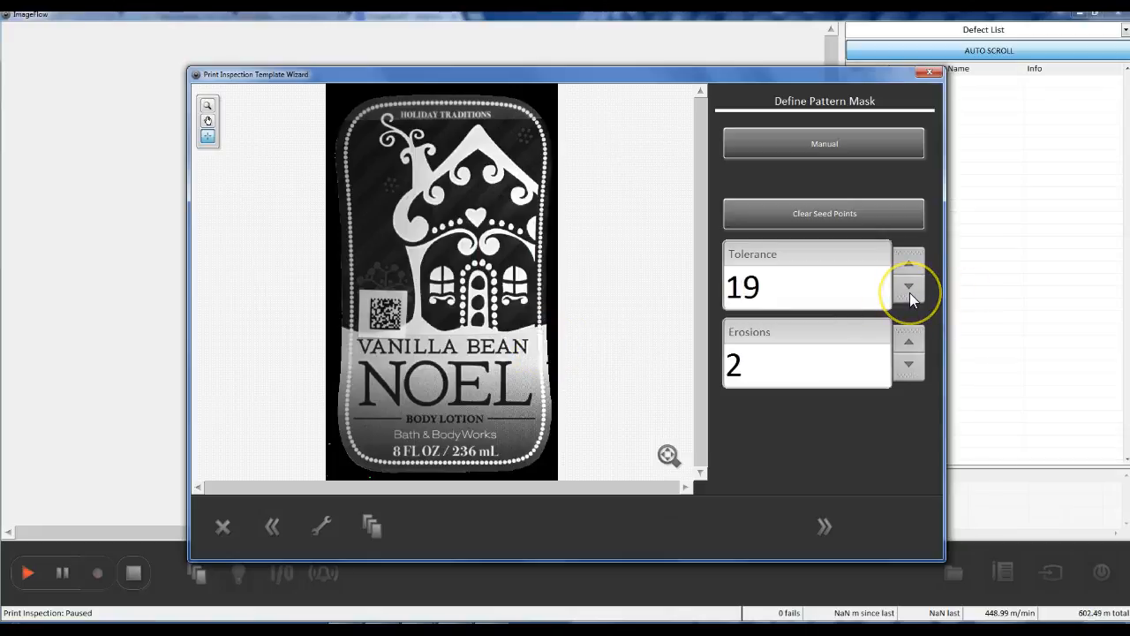
pyautogui.click(909, 292)
pyautogui.click(909, 262)
pyautogui.click(910, 290)
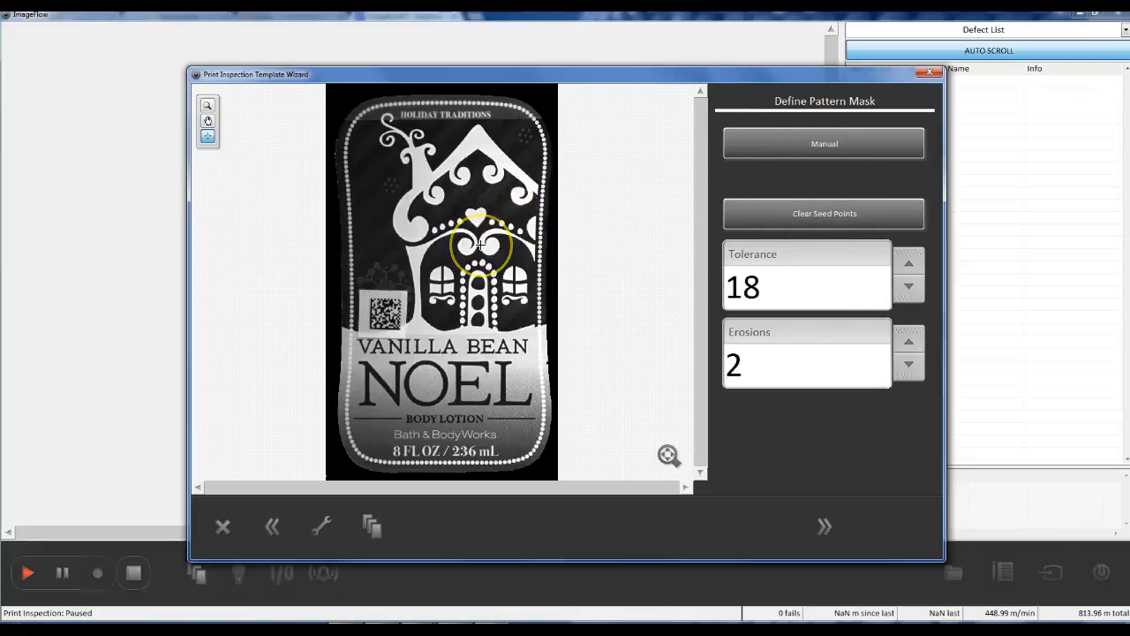
# - Switch the pattern mask definition to manual, select the freeform shape tool, and continue to mask replication
pyautogui.click(858, 152)
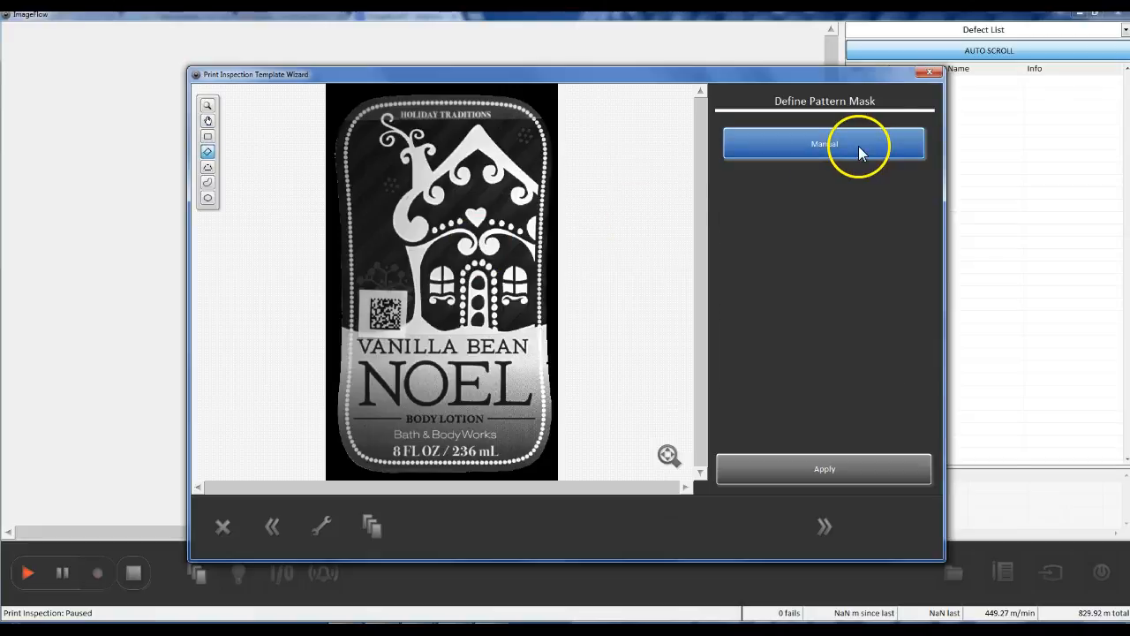
pyautogui.click(208, 184)
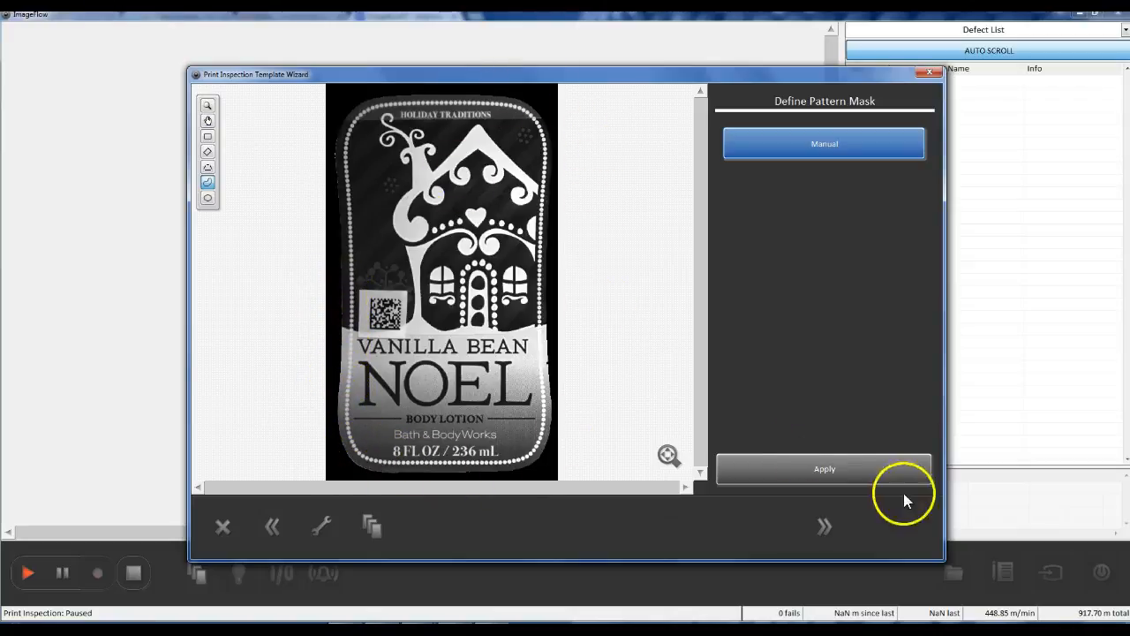
pyautogui.click(824, 526)
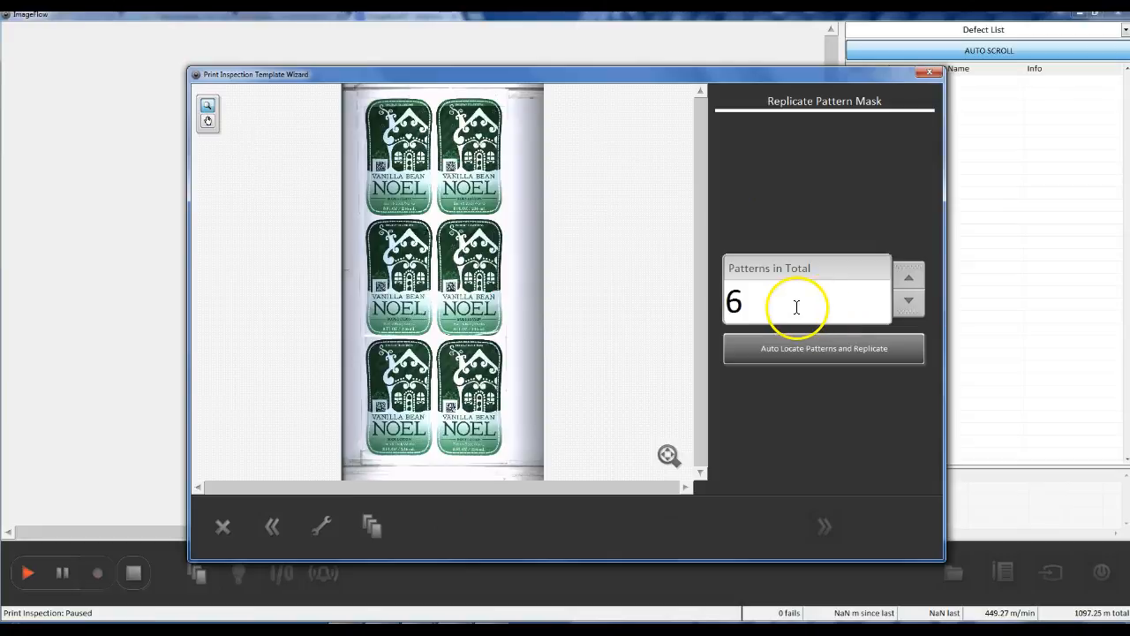
# - Auto-locate the patterns with a total of 6, replicate the mask onto them, and continue to the alignment features
pyautogui.click(754, 314)
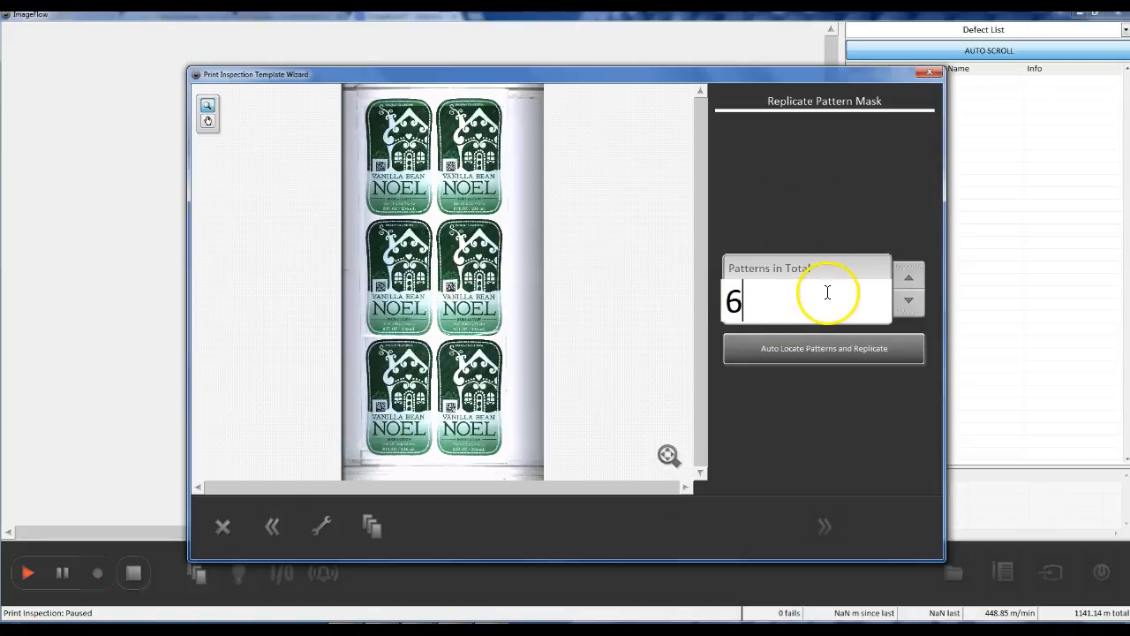
pyautogui.click(827, 193)
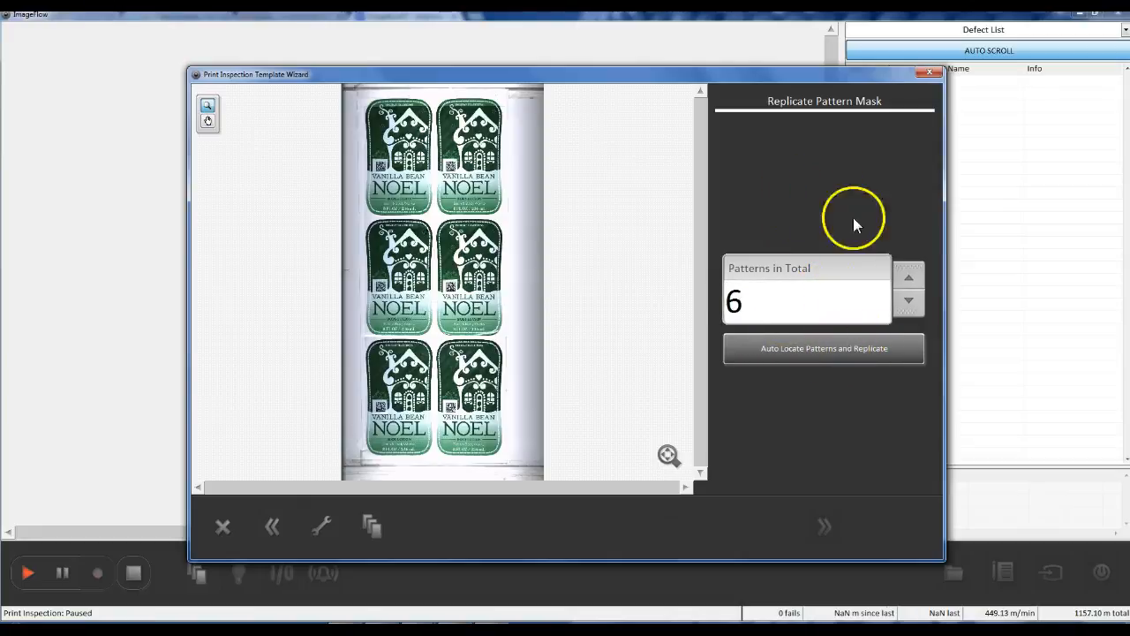
pyautogui.click(728, 297)
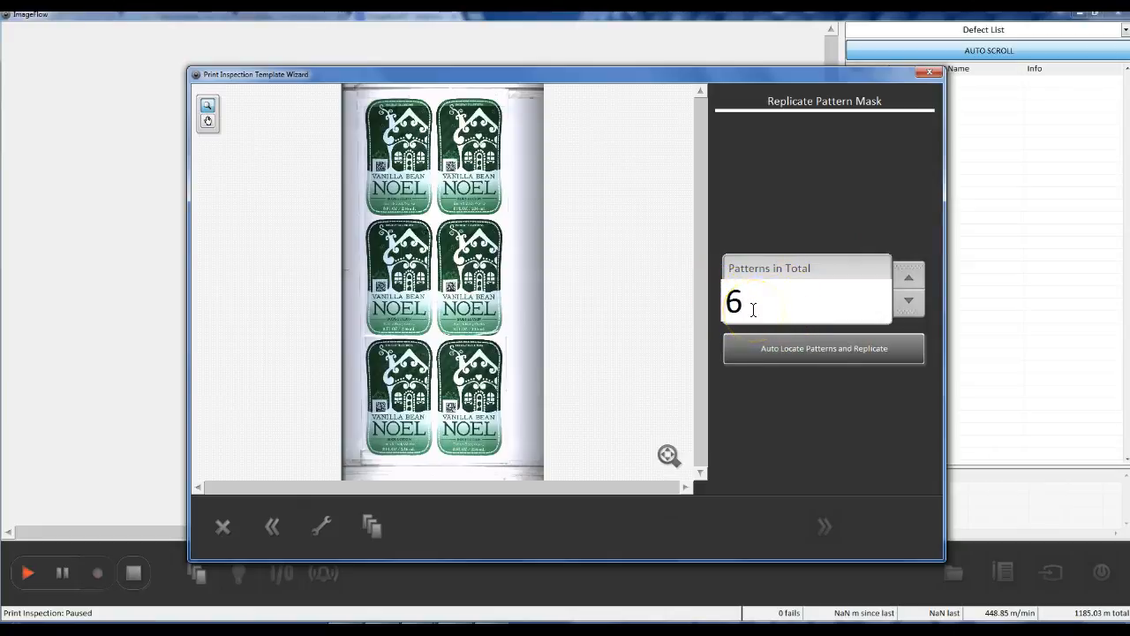
pyautogui.click(798, 169)
pyautogui.click(833, 313)
pyautogui.click(851, 395)
pyautogui.click(840, 358)
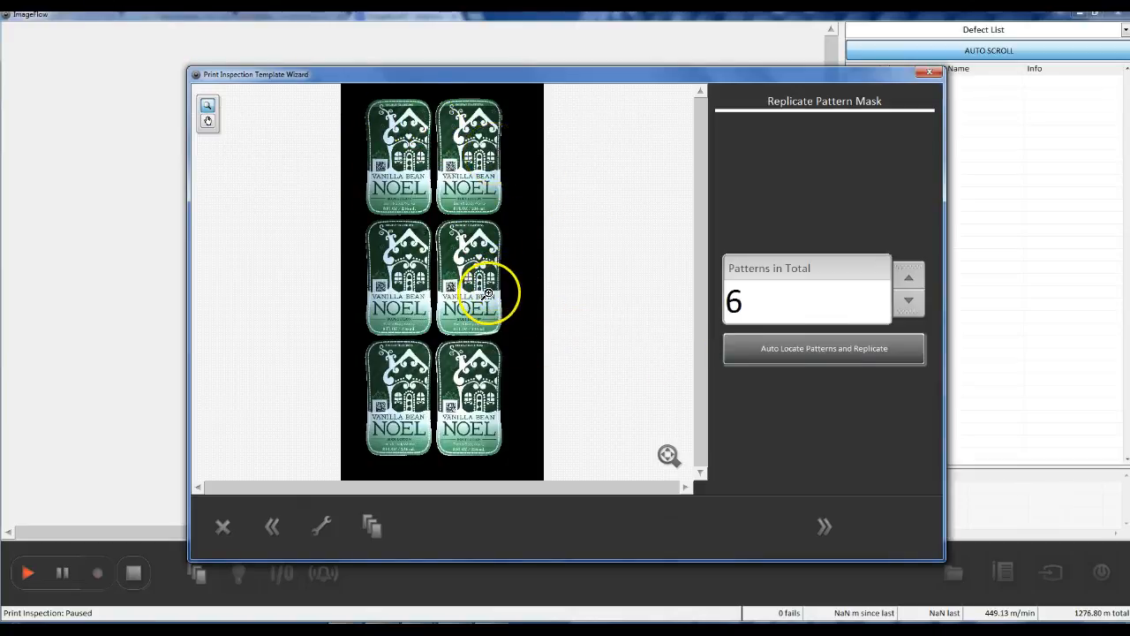
pyautogui.click(835, 526)
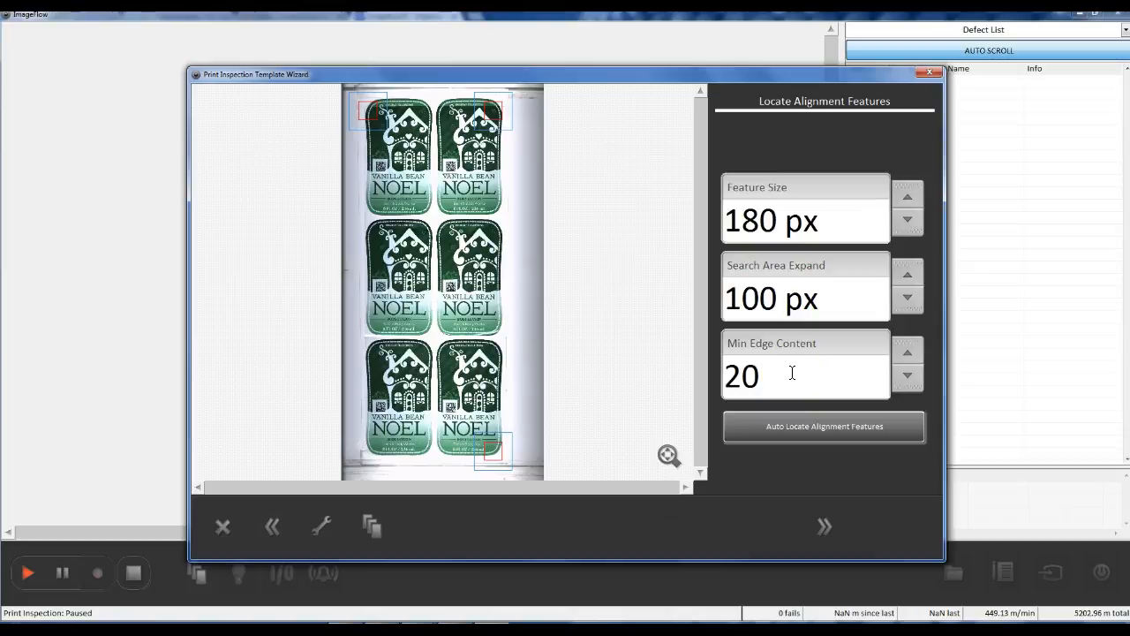
# - Examine the feature size and minimum edge content settings used for locating the alignment features
pyautogui.click(786, 233)
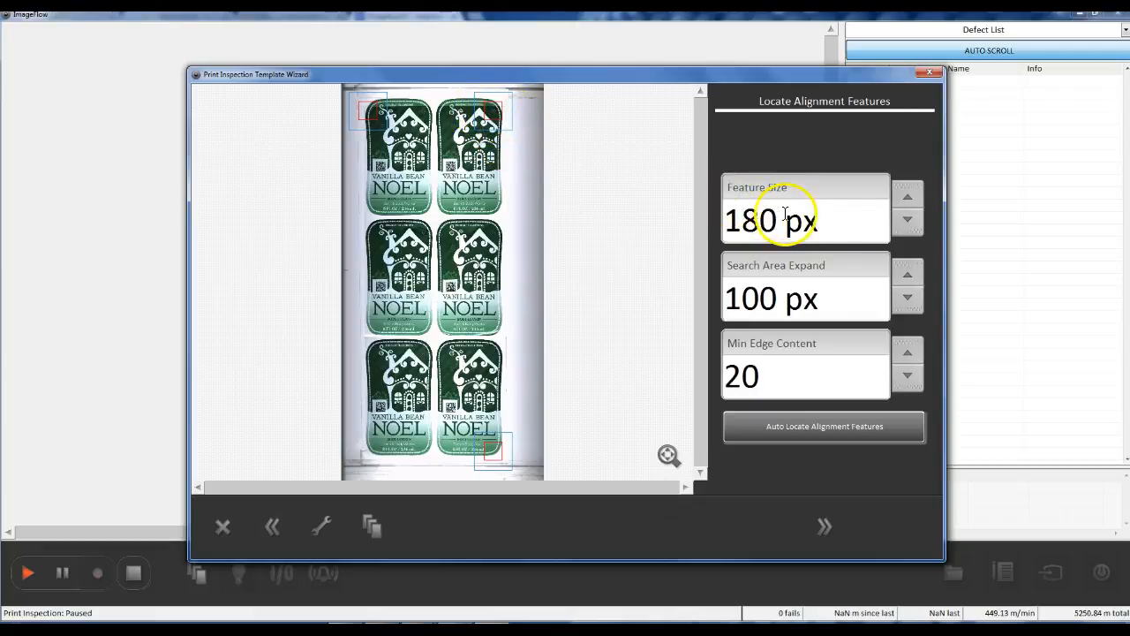
pyautogui.moveTo(760, 220); pyautogui.dragTo(712, 220)
pyautogui.click(839, 221)
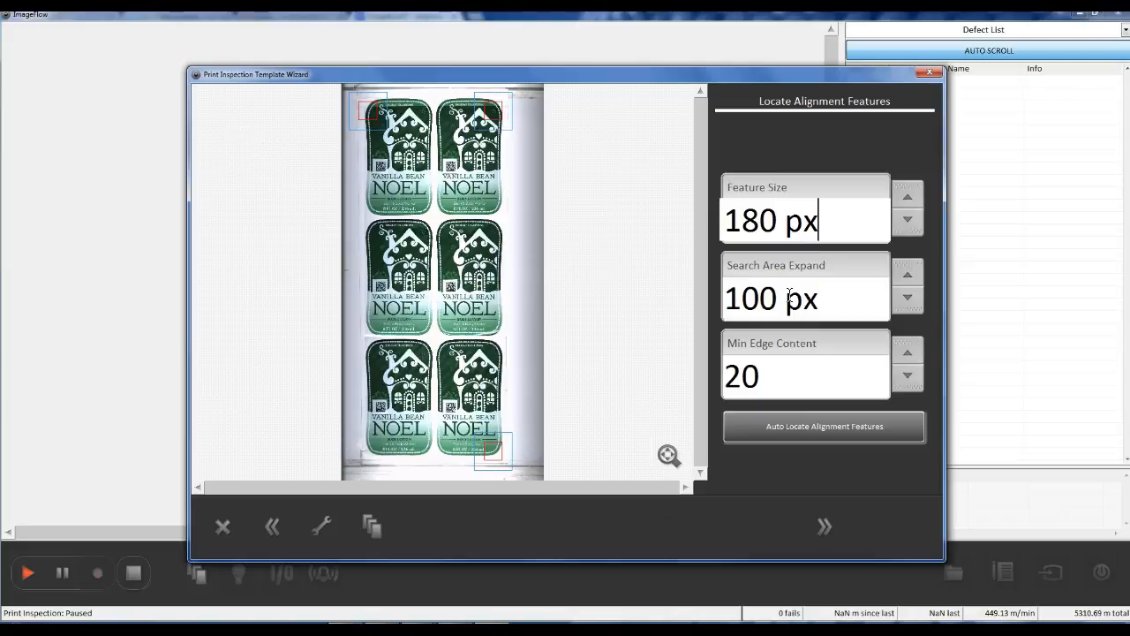
pyautogui.click(821, 377)
pyautogui.moveTo(819, 381); pyautogui.dragTo(695, 379)
pyautogui.click(818, 380)
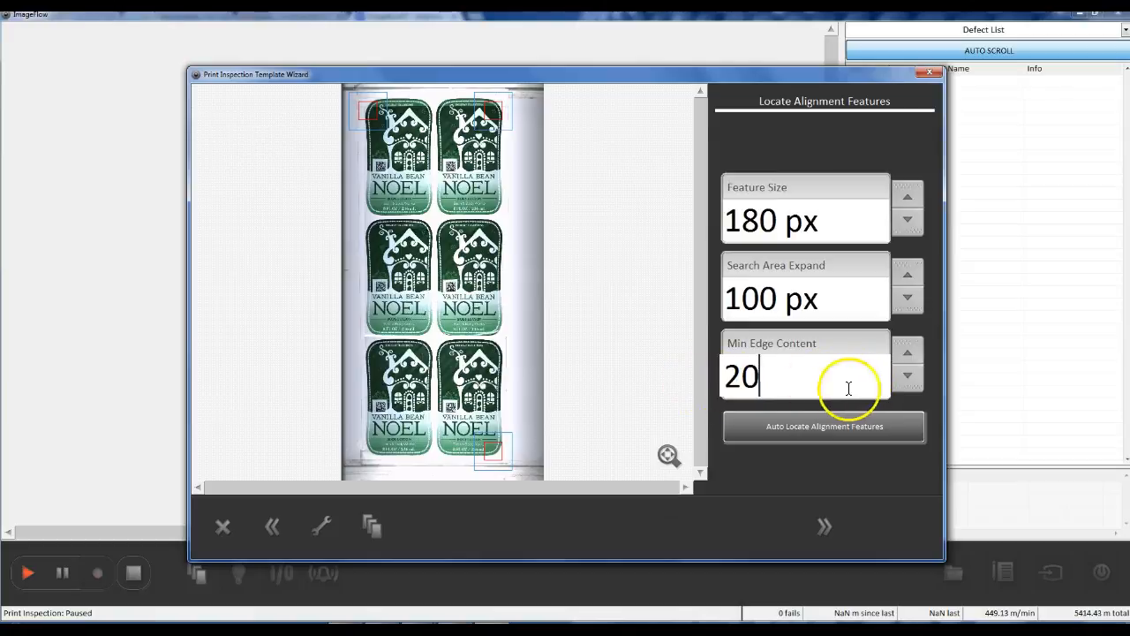
# - Set the alignment feature size to 200 px, auto-locate the alignment features, and continue to the adaptation and comparison options
pyautogui.moveTo(792, 221); pyautogui.dragTo(698, 222)
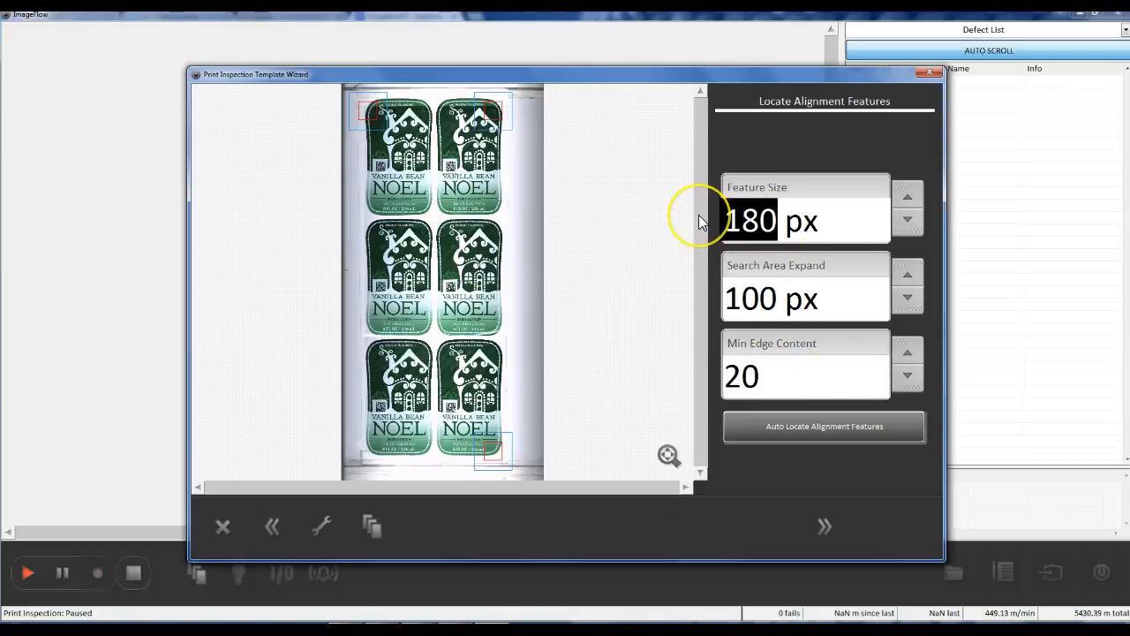
pyautogui.write('200')
pyautogui.click(861, 433)
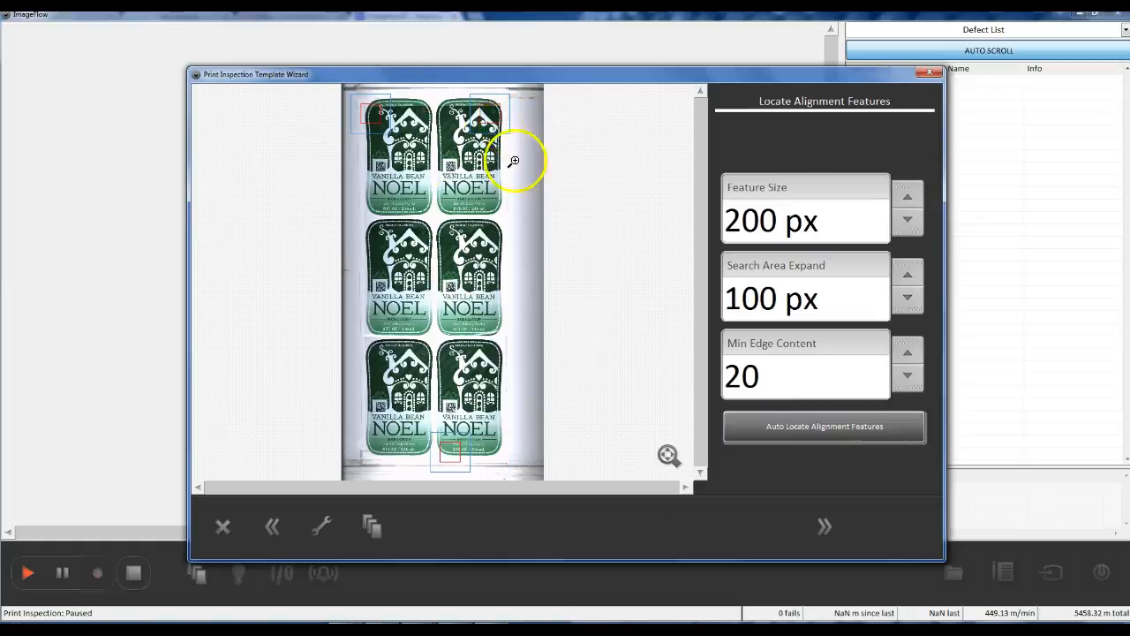
pyautogui.click(821, 527)
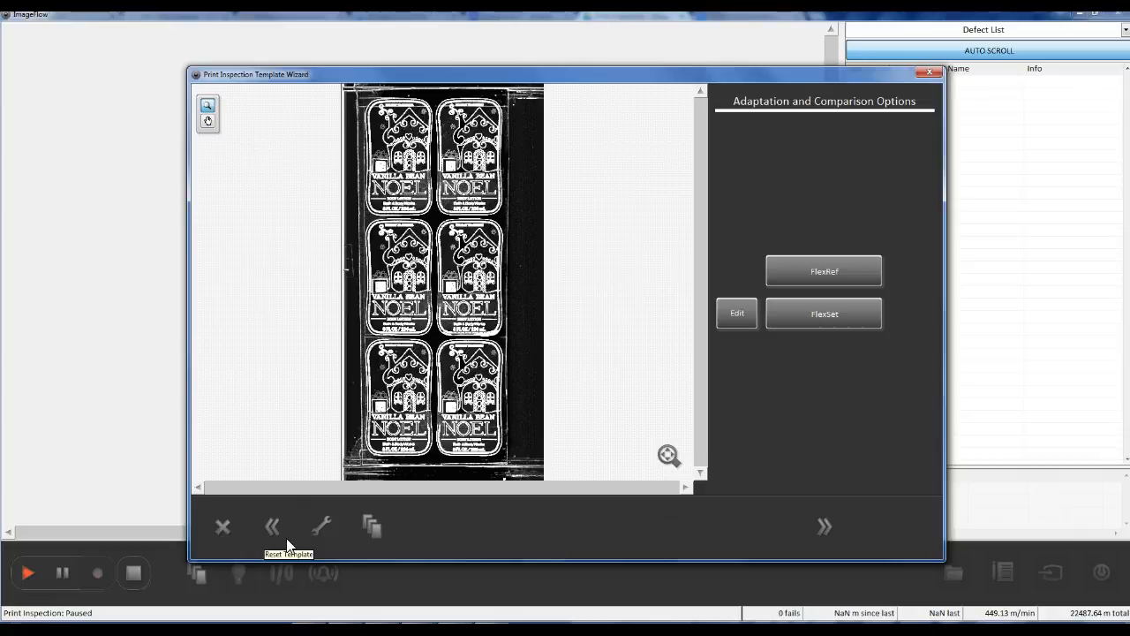
# - Open the FlexSet threshold parameters for editing and move their dialog clear of the wizard options
pyautogui.click(321, 535)
pyautogui.click(826, 323)
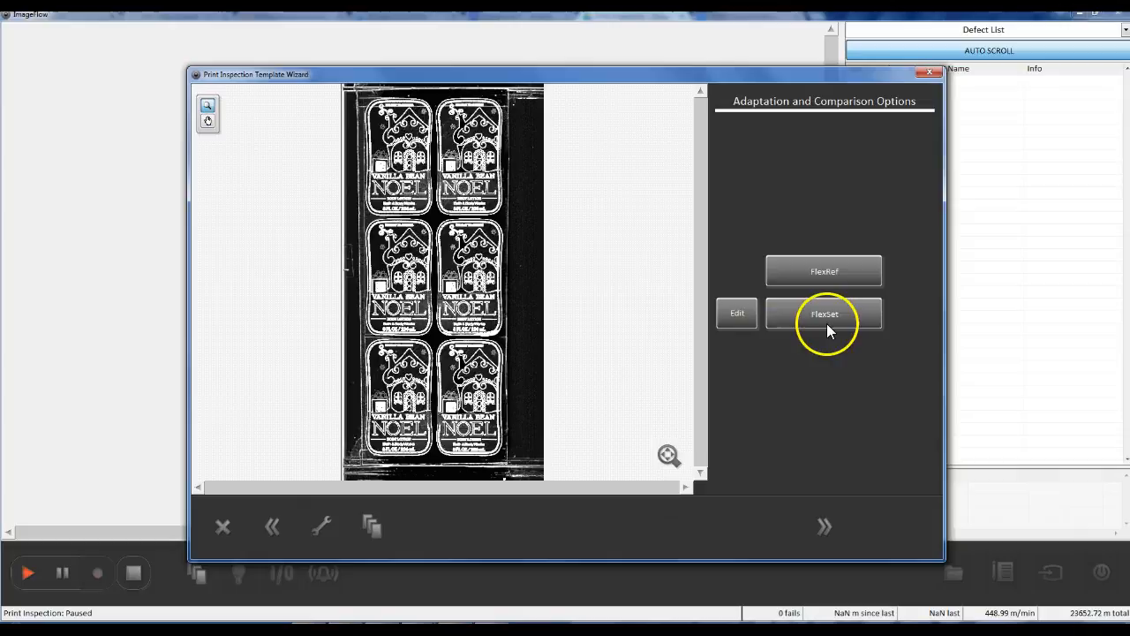
pyautogui.click(747, 321)
pyautogui.click(858, 181)
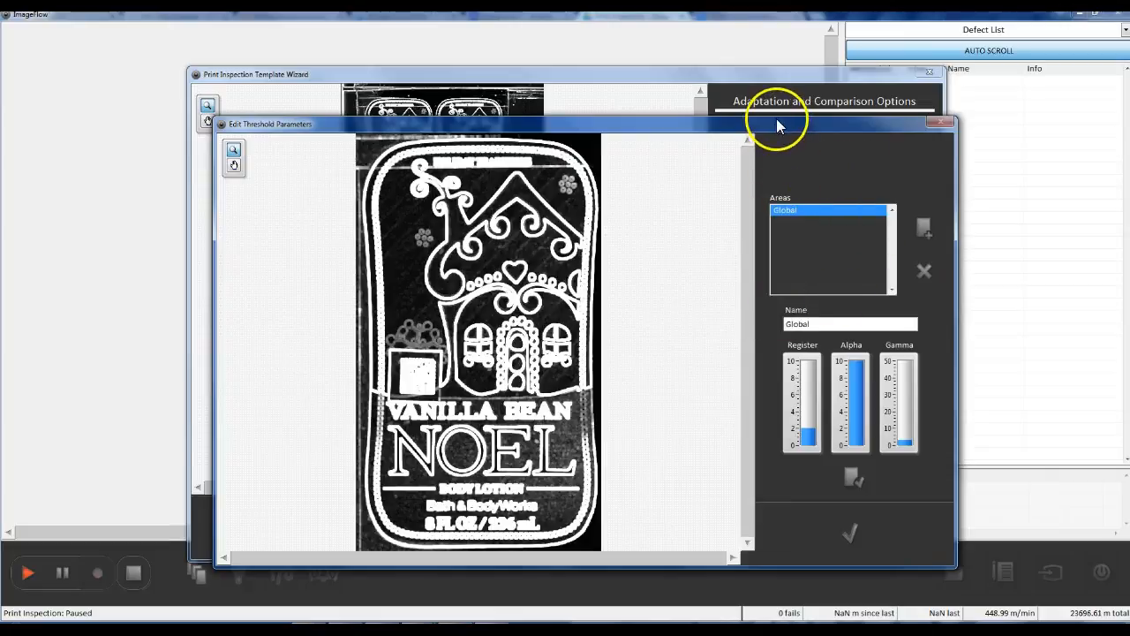
pyautogui.moveTo(782, 121); pyautogui.dragTo(663, 59)
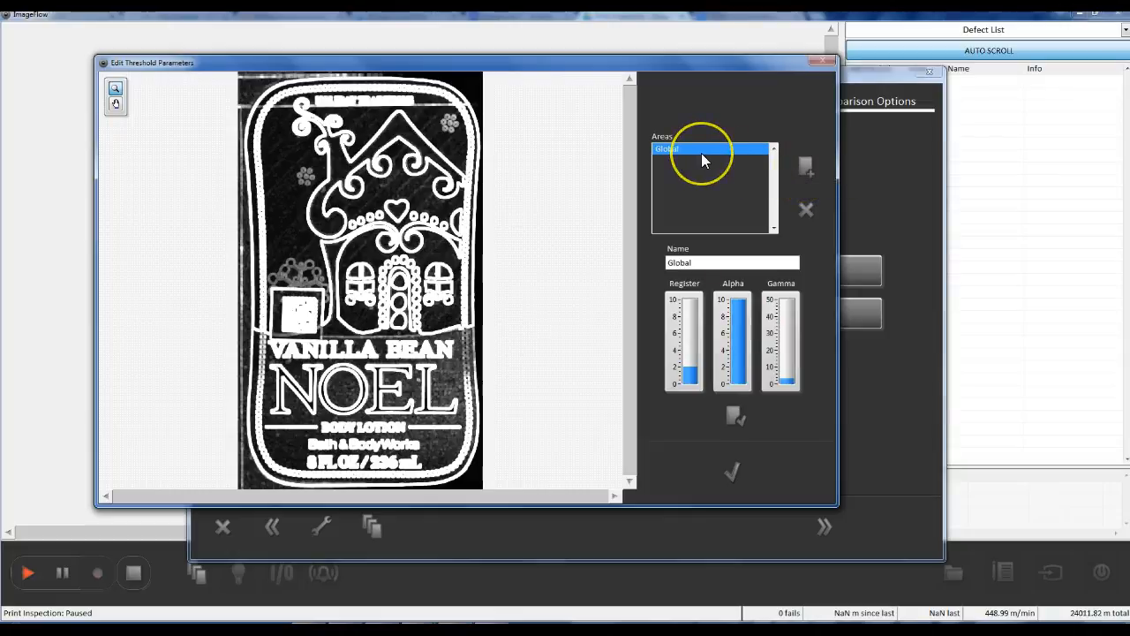
# - Add a local threshold area, outline it with a rectangle over the house artwork, and remove the area again
pyautogui.click(805, 166)
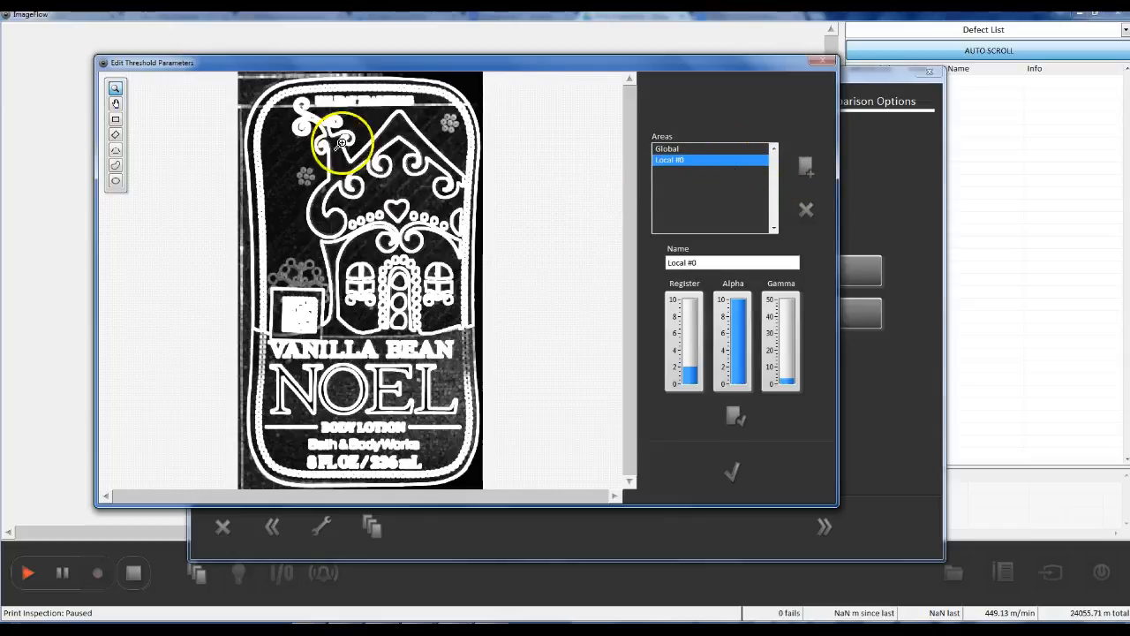
pyautogui.click(115, 119)
pyautogui.moveTo(269, 104)
pyautogui.mouseDown()
pyautogui.moveTo(327, 132)
pyautogui.moveTo(413, 227)
pyautogui.mouseUp()
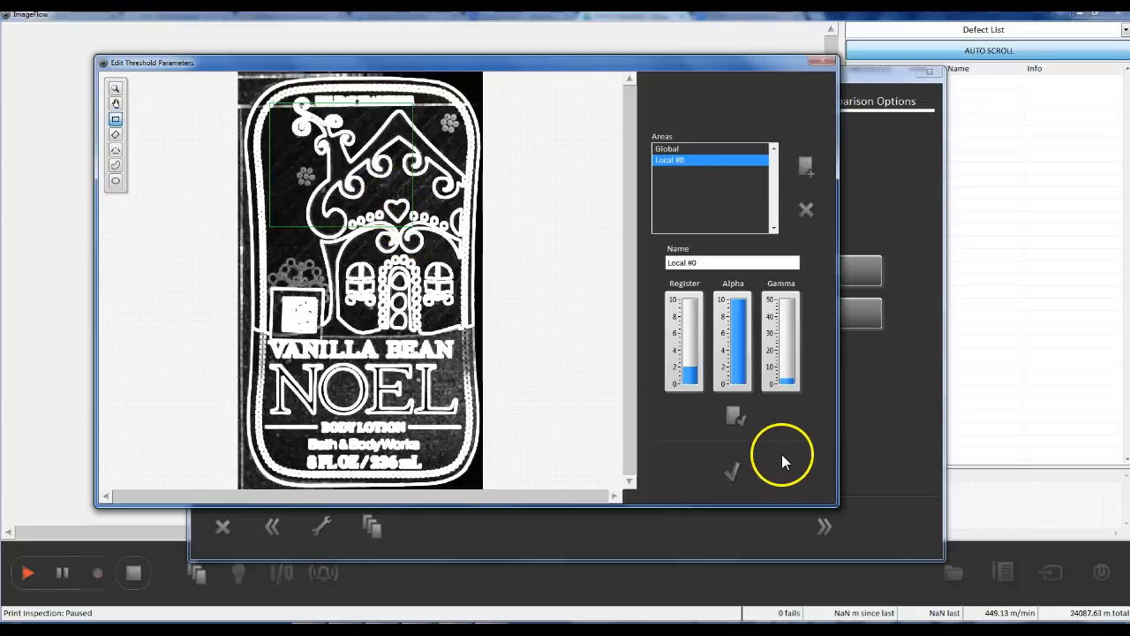
pyautogui.moveTo(364, 197); pyautogui.dragTo(538, 370)
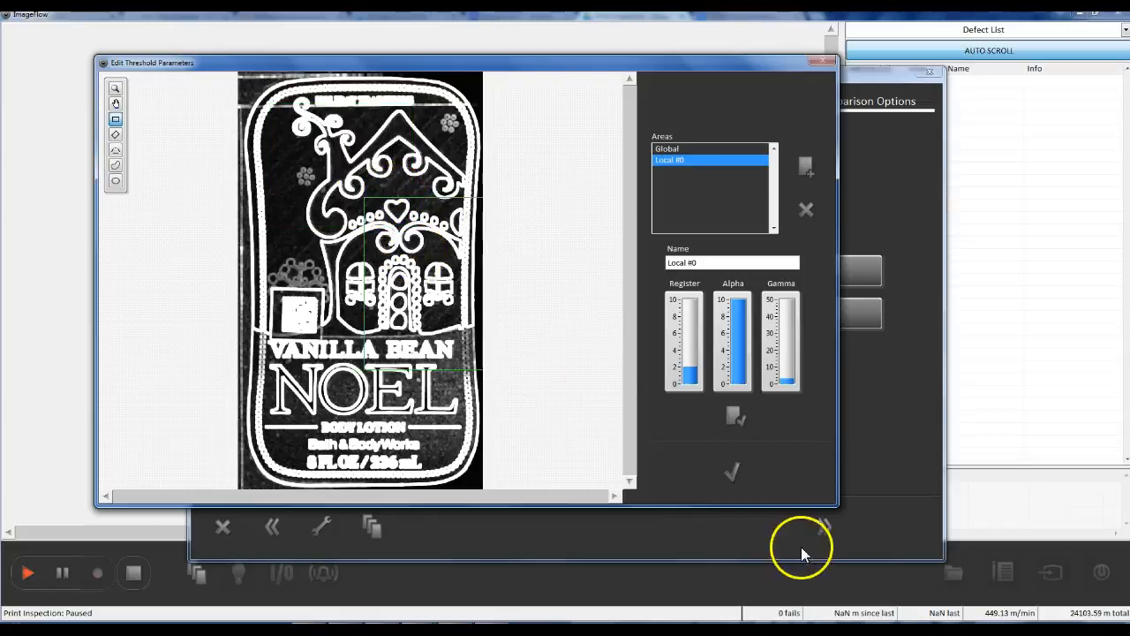
pyautogui.click(797, 204)
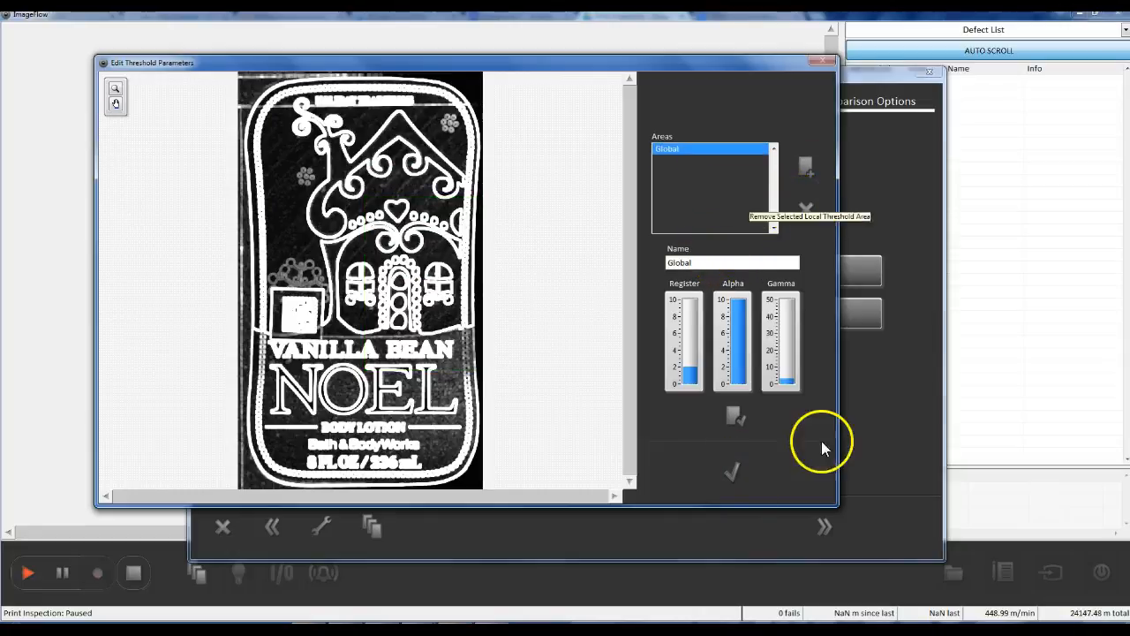
# - Accept the global threshold parameters and continue to the template and threshold confirmation
pyautogui.click(739, 476)
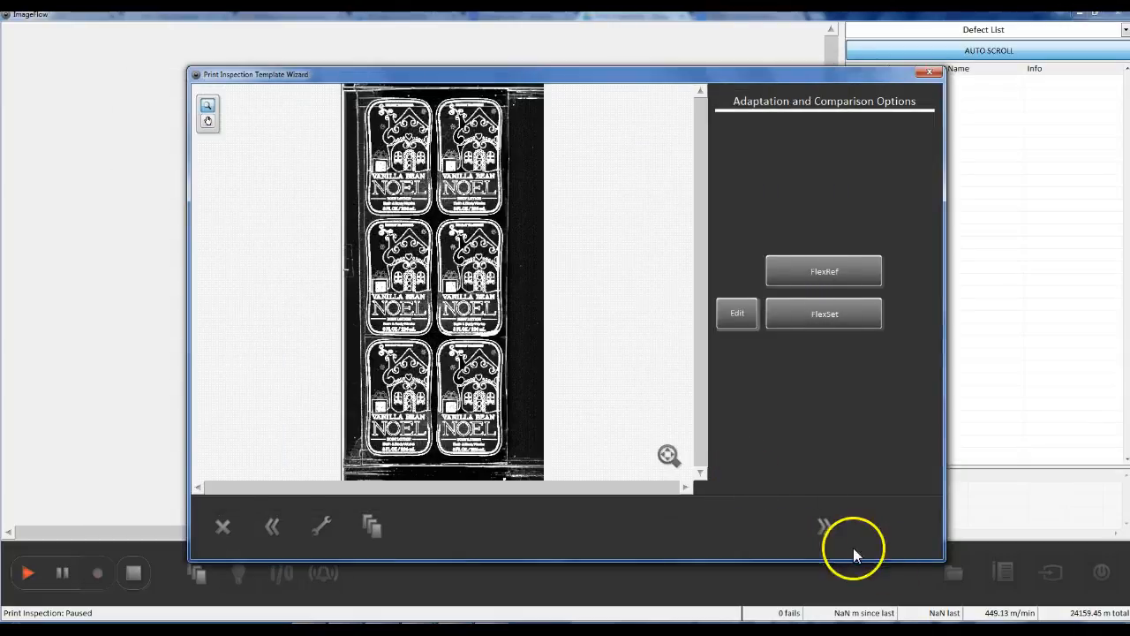
pyautogui.click(827, 527)
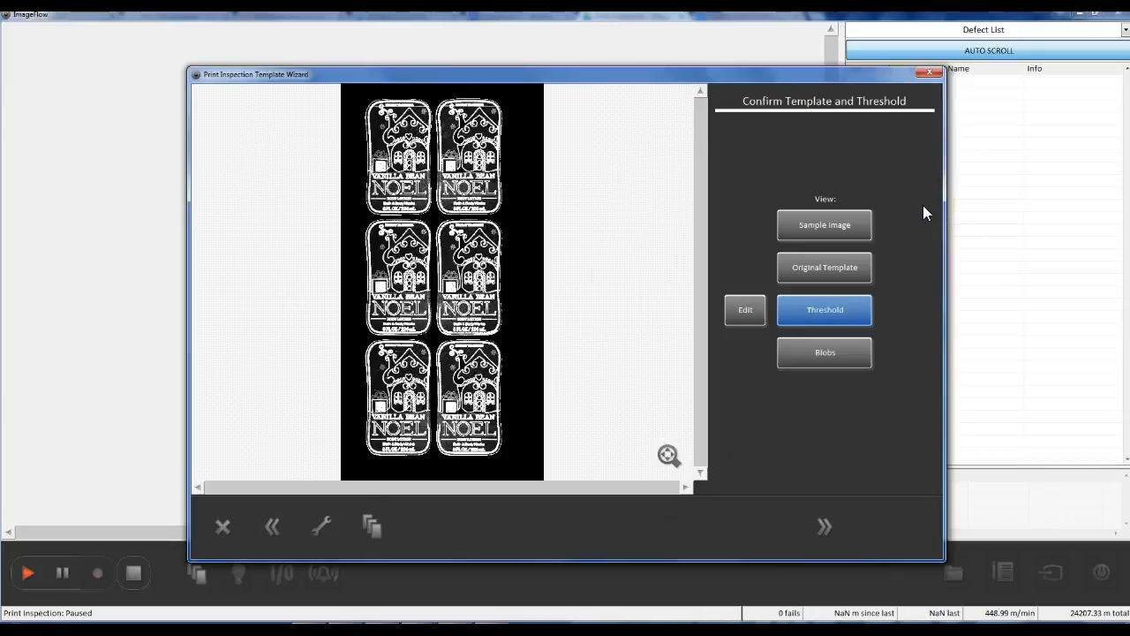
# - Review the sample image, original template, threshold with its parameters, and blobs views of the template
pyautogui.click(824, 223)
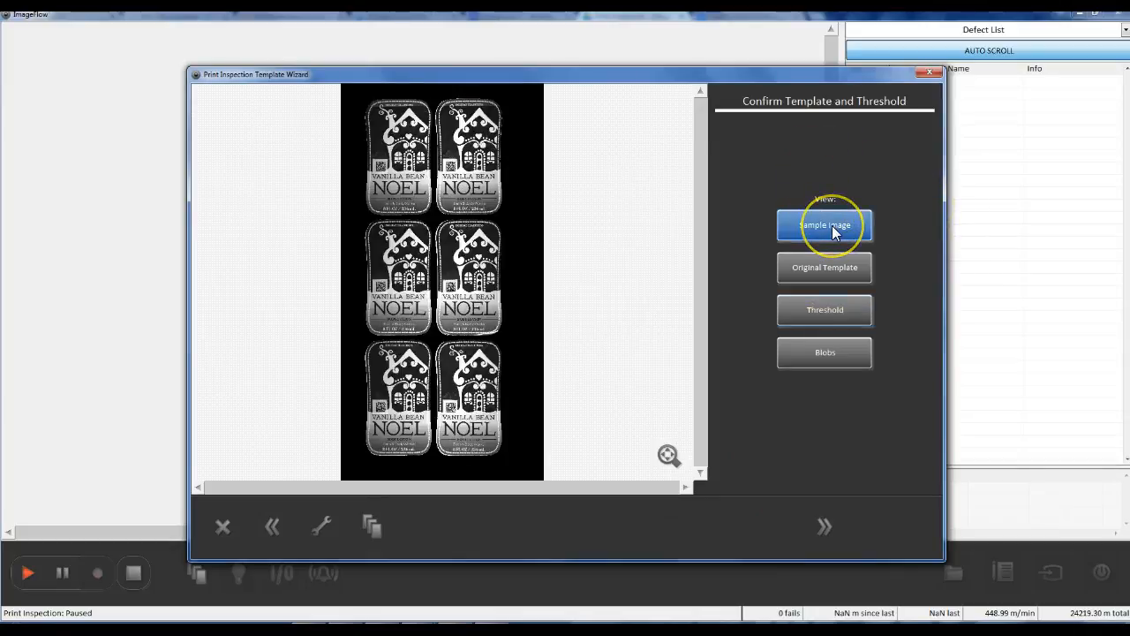
pyautogui.click(844, 276)
pyautogui.click(845, 231)
pyautogui.click(847, 280)
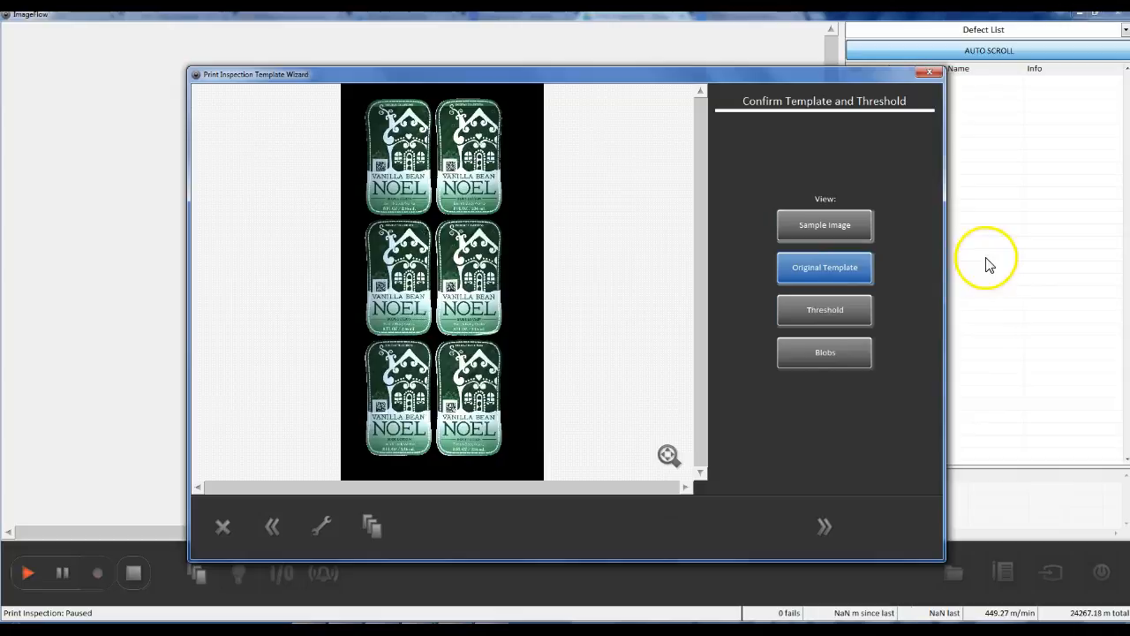
pyautogui.click(851, 312)
pyautogui.click(746, 318)
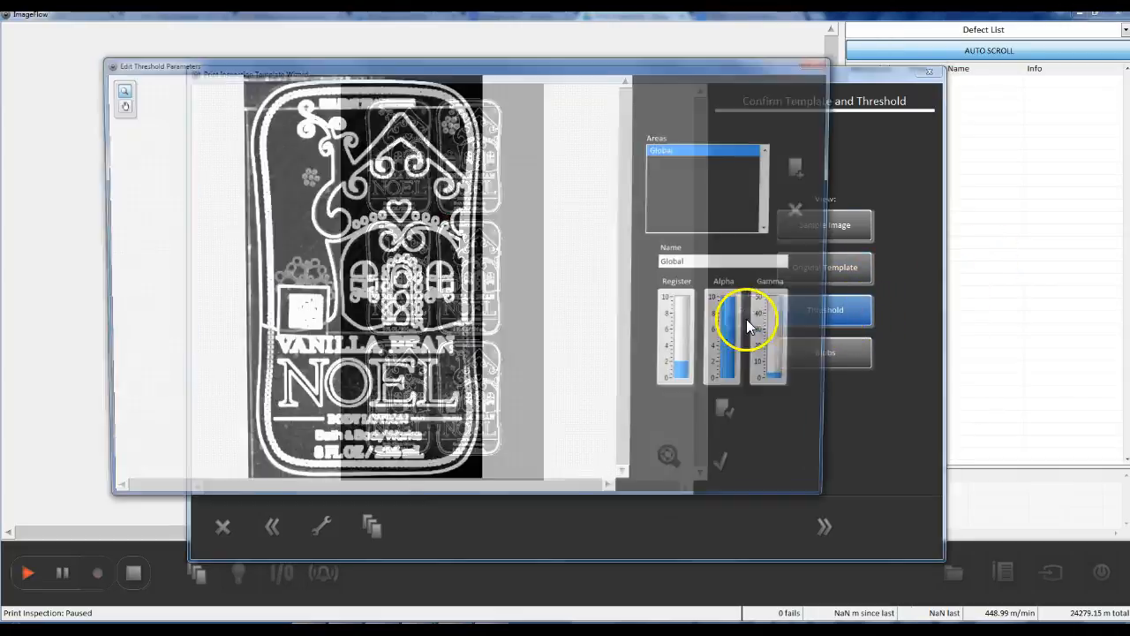
pyautogui.click(741, 467)
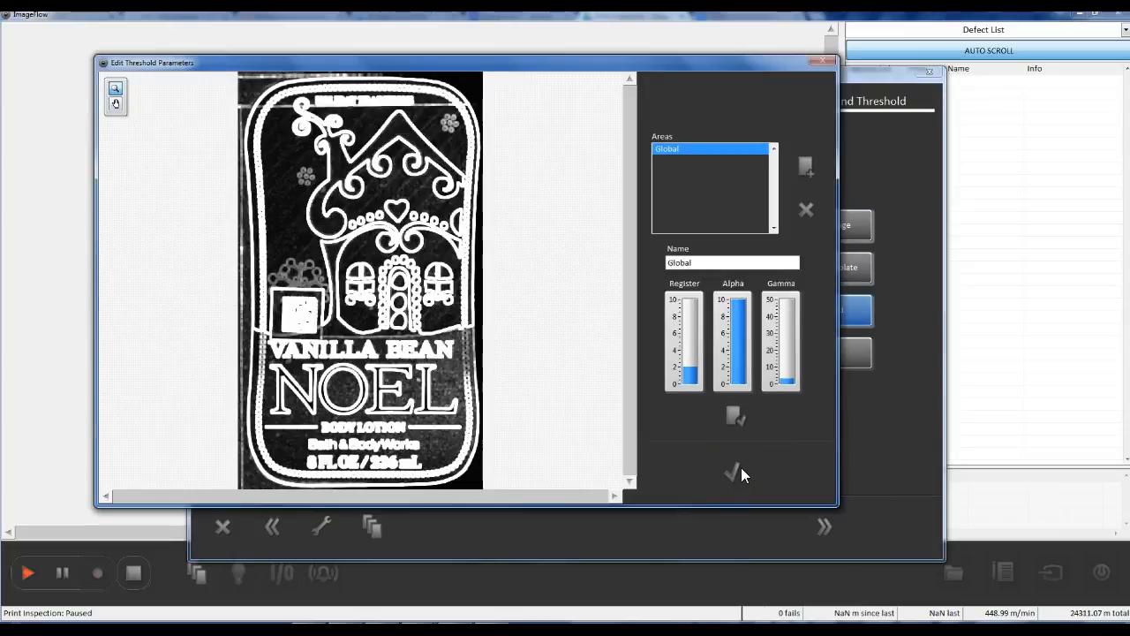
pyautogui.click(852, 353)
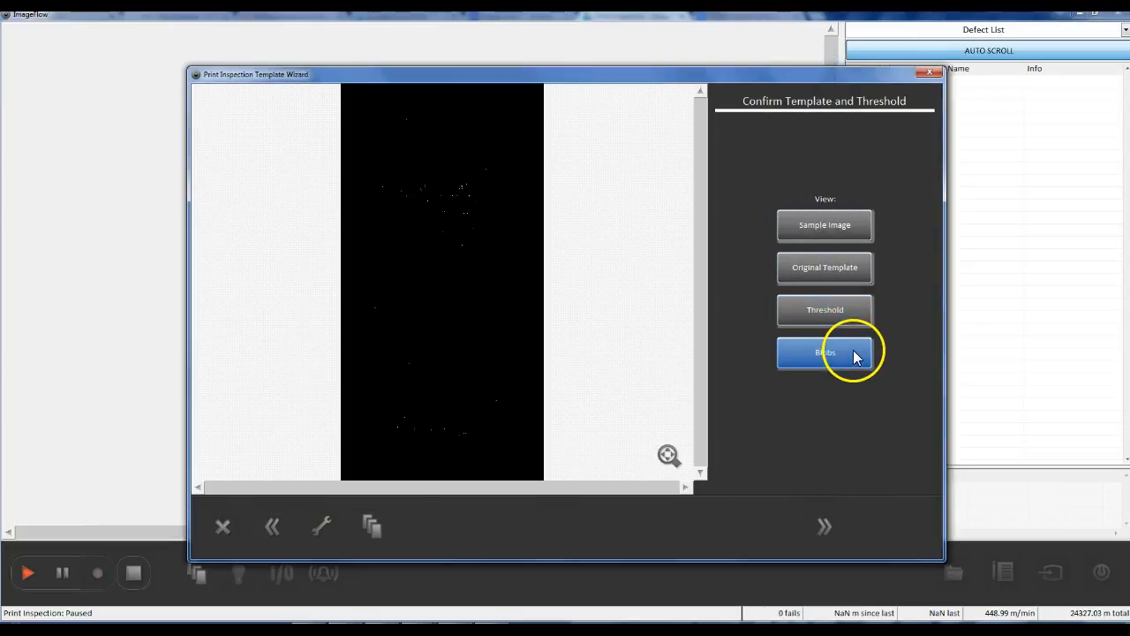
# - Continue to the optional save, save the template with the comment "Rotary Masked Template", and finish the wizard
pyautogui.click(830, 527)
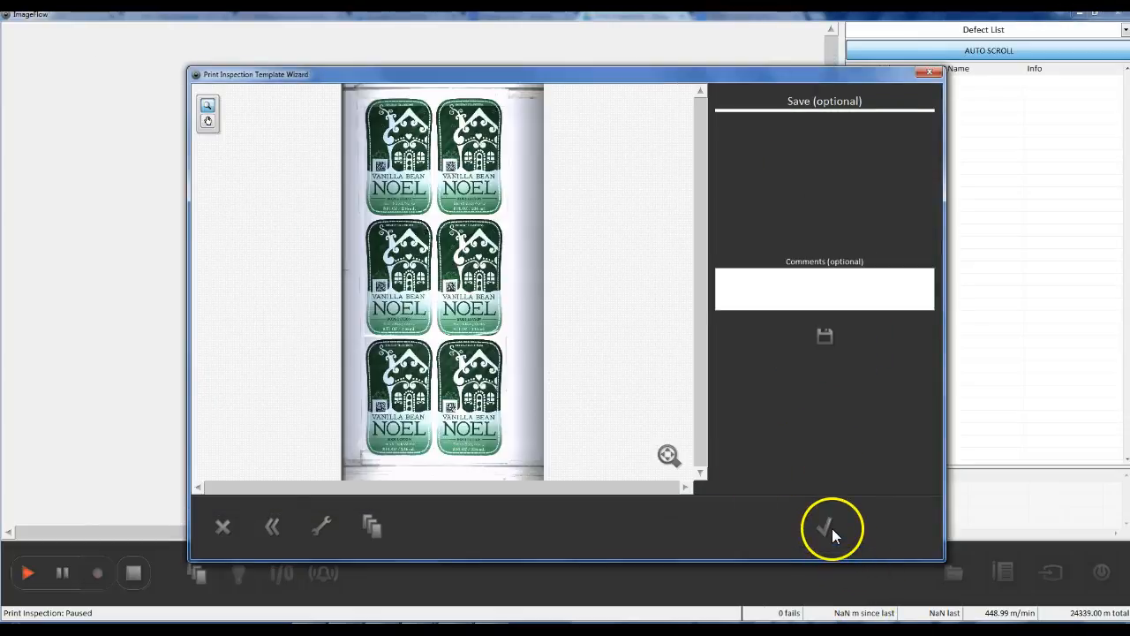
pyautogui.moveTo(624, 84); pyautogui.dragTo(693, 51)
pyautogui.click(913, 255)
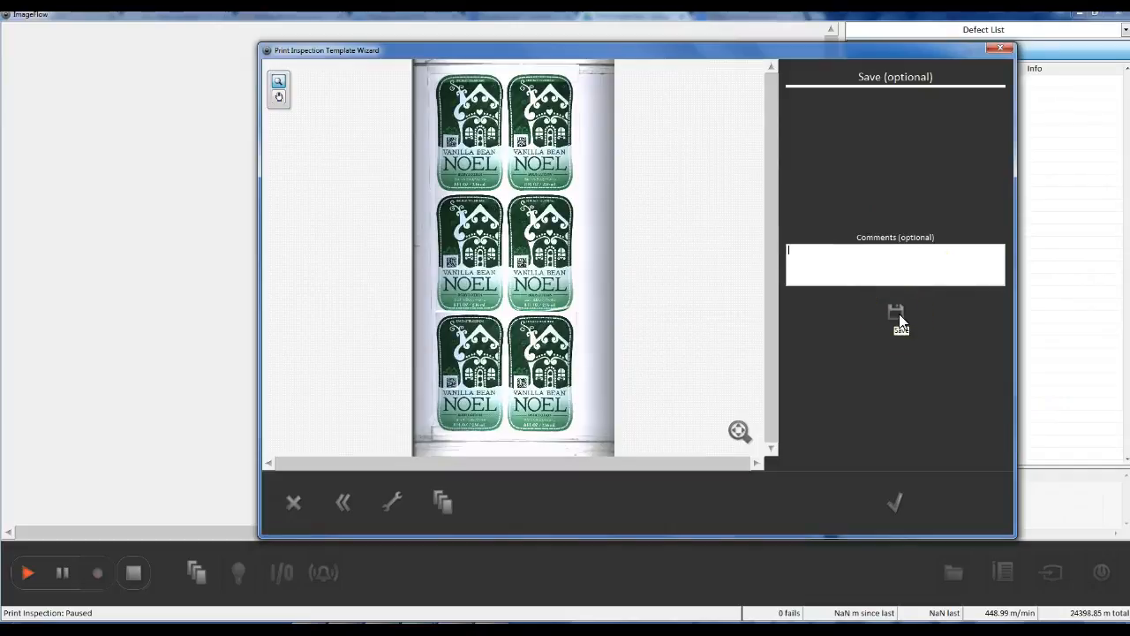
pyautogui.write('Rotary')
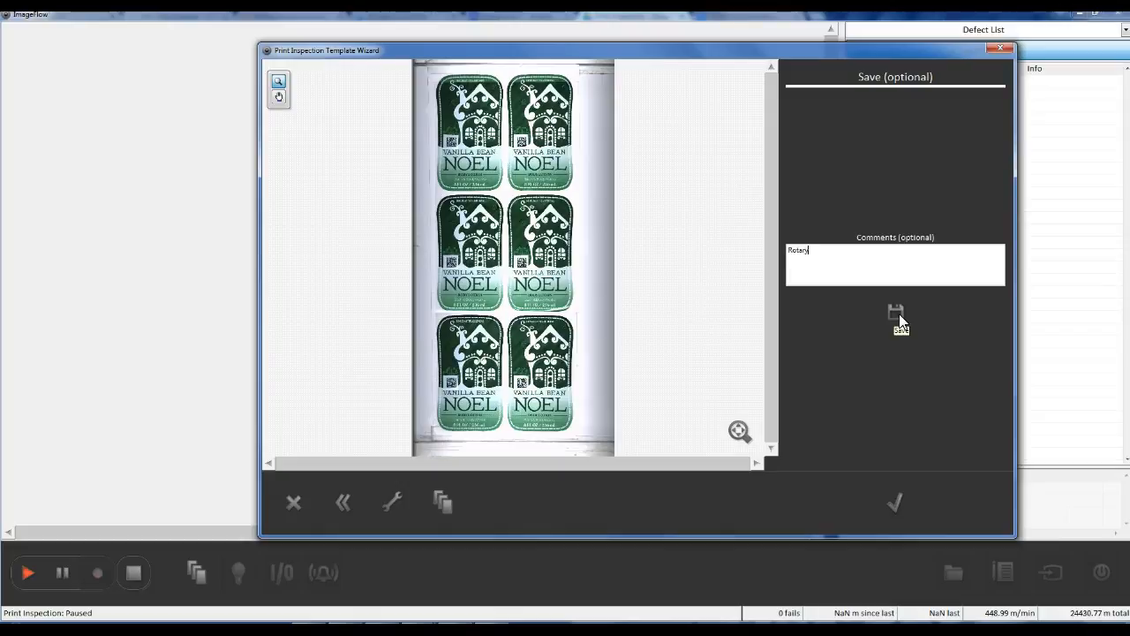
pyautogui.write(' Masked Template')
pyautogui.click(898, 314)
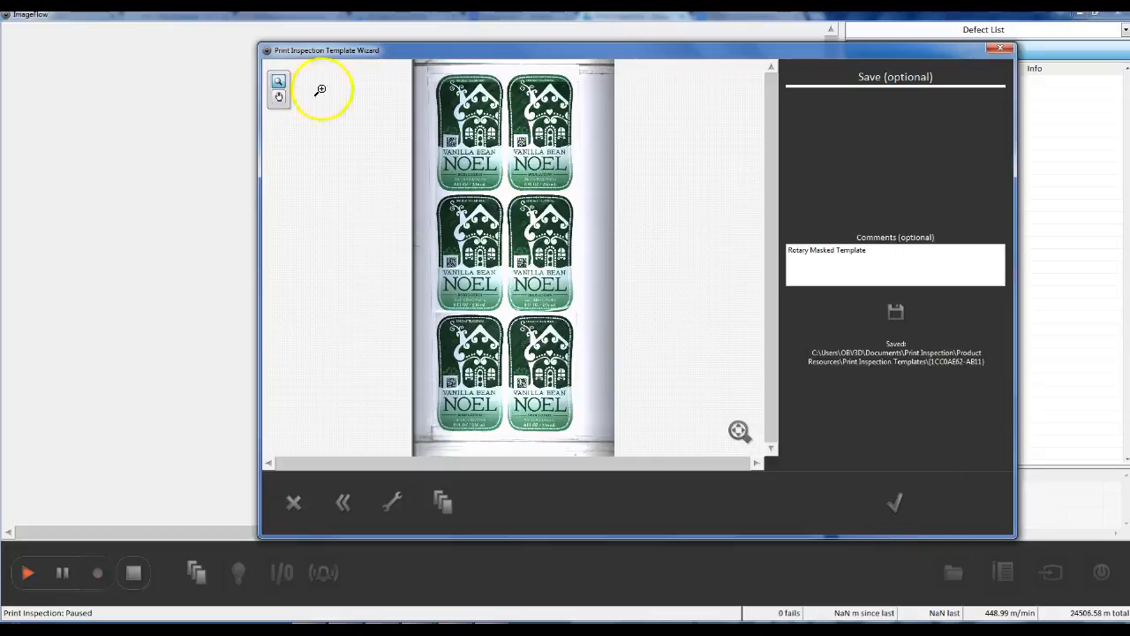
pyautogui.click(897, 499)
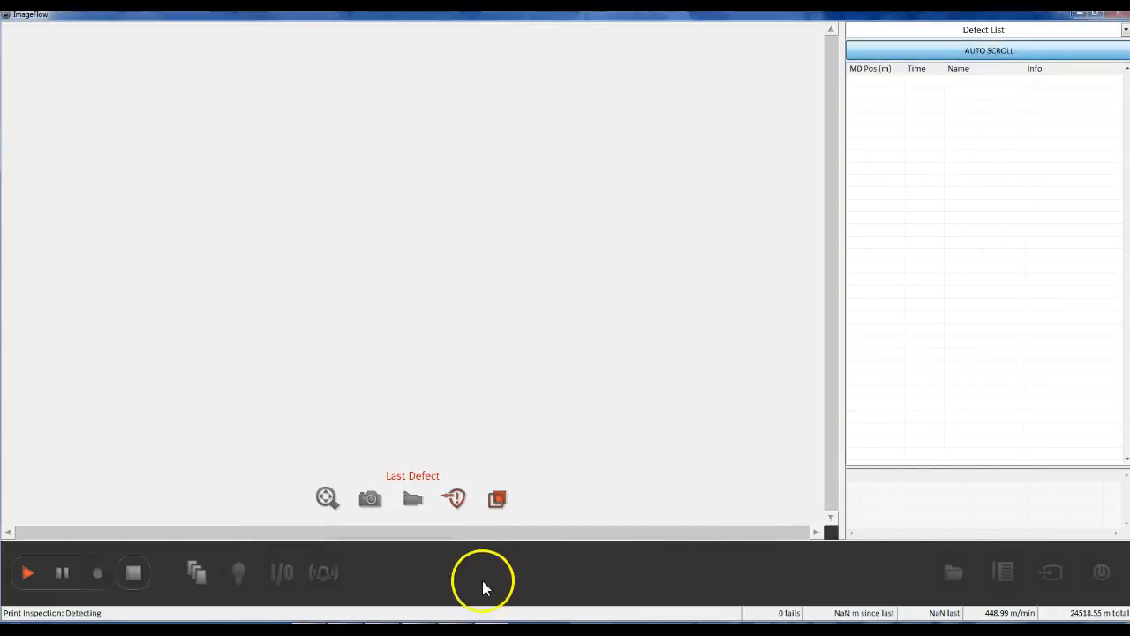